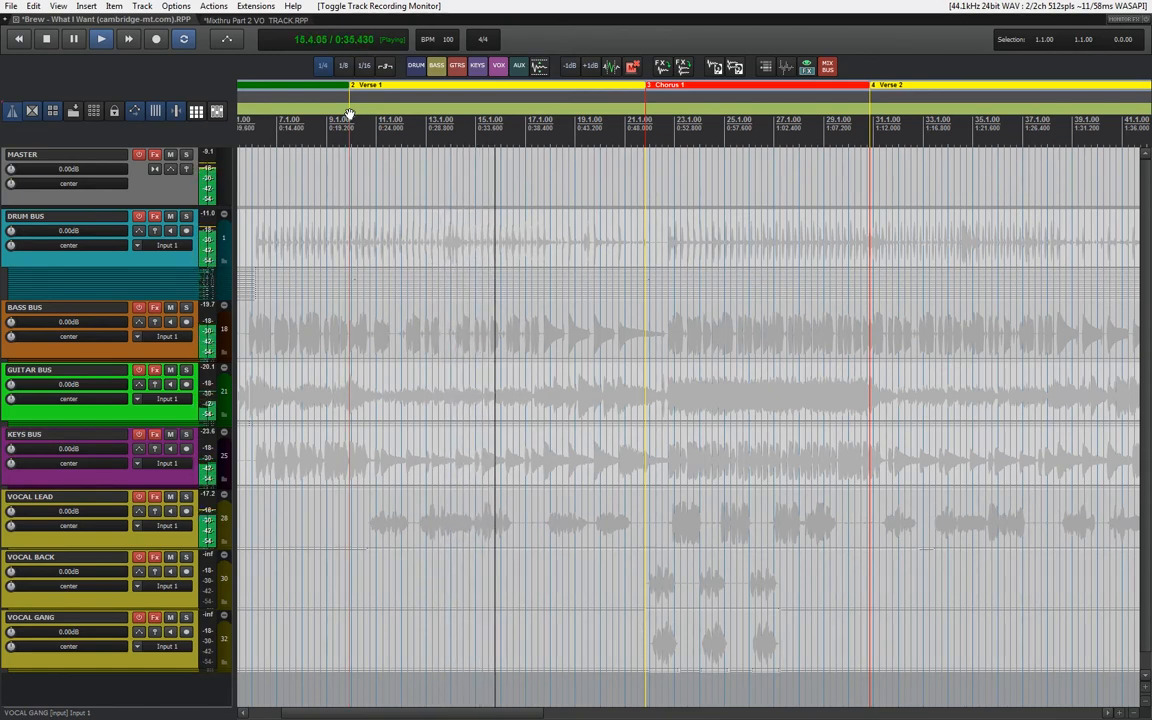
# Stop playback, select all the drum, bass, guitar, keys and vocal buses in the Track Manager, and enable the effects on them and the master.
pyautogui.press('space')
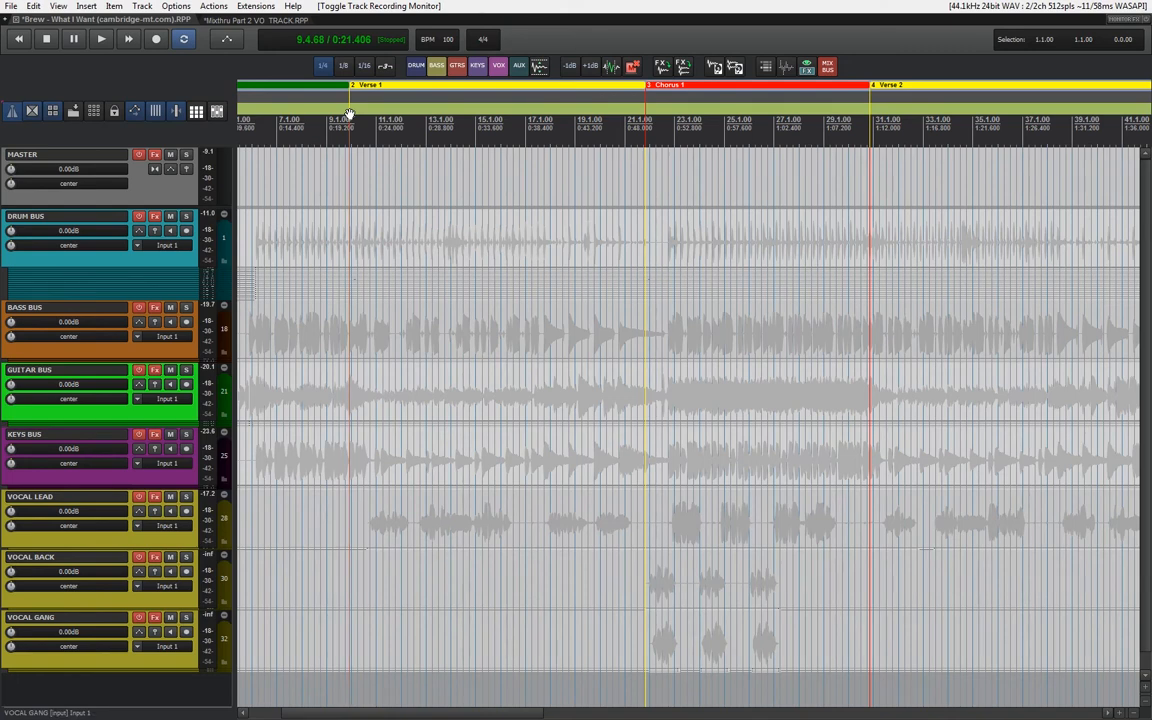
pyautogui.hotkey('ctrl', 'alt', 'm')
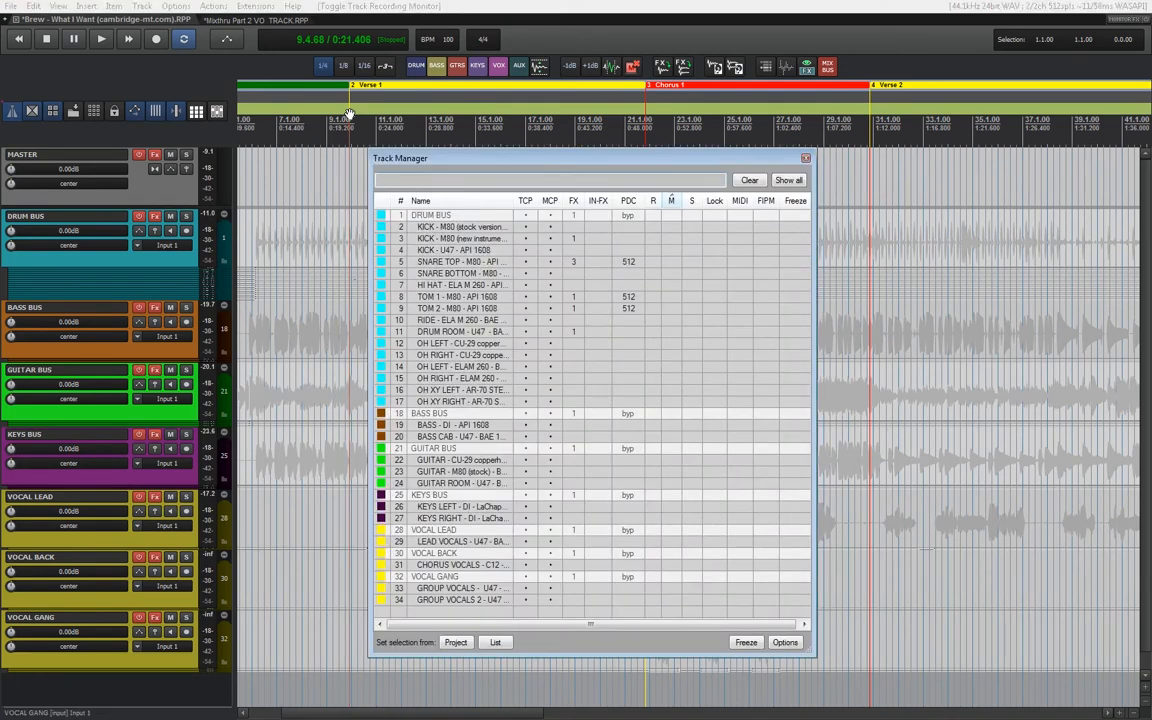
pyautogui.click(440, 215)
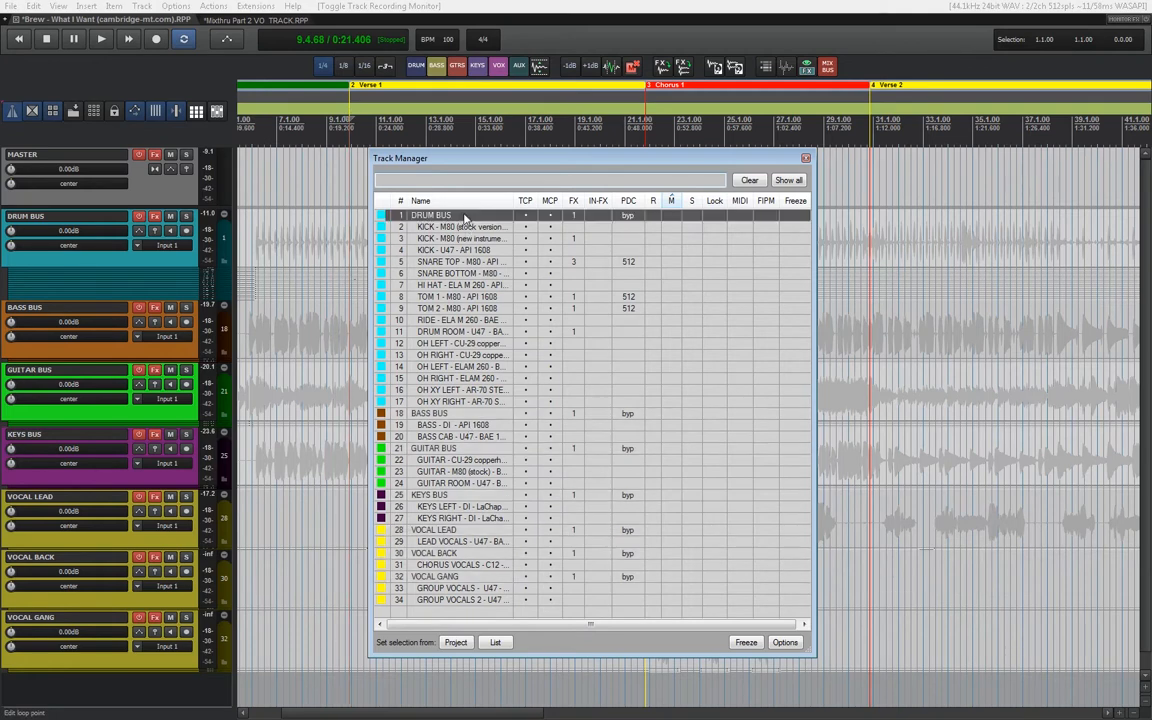
pyautogui.keyDown('ctrl'); pyautogui.click(435, 413); pyautogui.keyUp('ctrl')
pyautogui.keyDown('ctrl'); pyautogui.click(435, 495); pyautogui.keyUp('ctrl')
pyautogui.keyDown('ctrl'); pyautogui.click(455, 530); pyautogui.keyUp('ctrl')
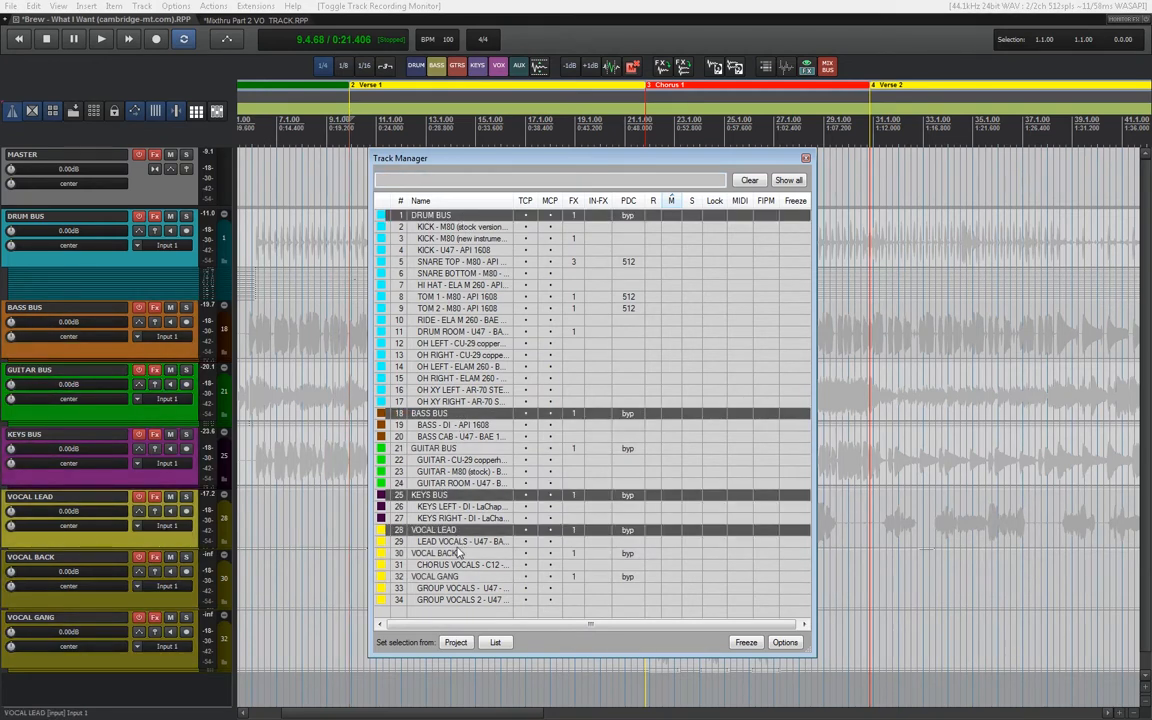
pyautogui.keyDown('ctrl'); pyautogui.click(458, 553); pyautogui.keyUp('ctrl')
pyautogui.keyDown('ctrl'); pyautogui.click(461, 577); pyautogui.keyUp('ctrl')
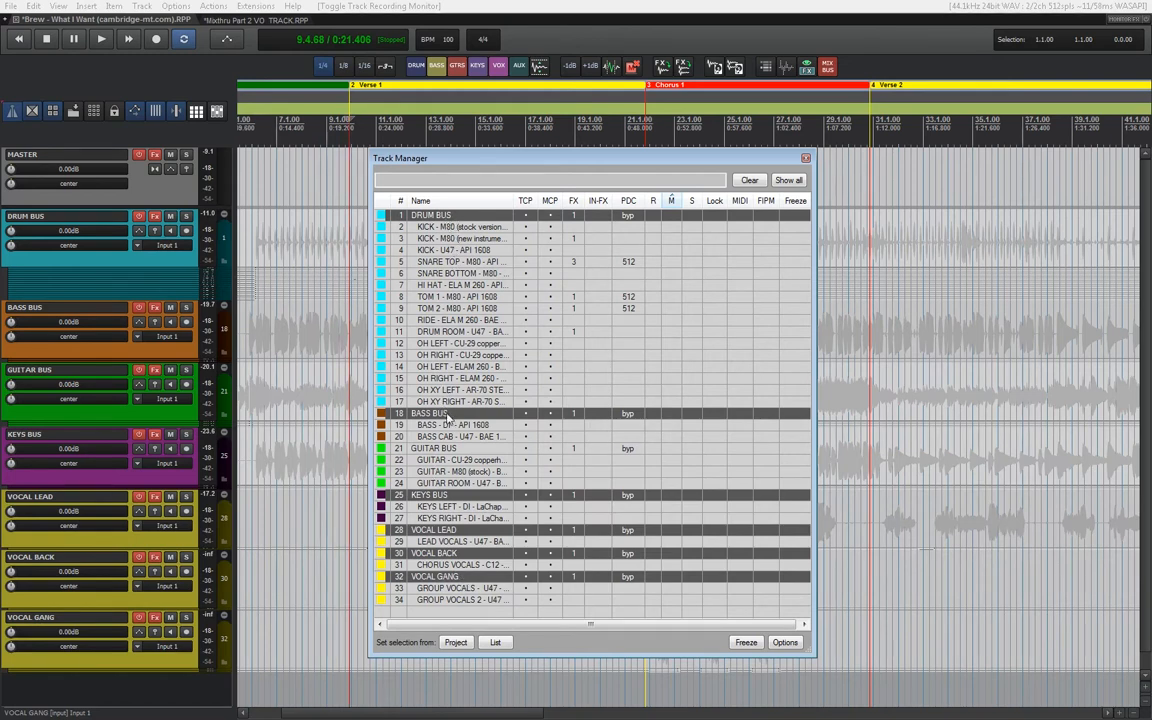
pyautogui.keyDown('ctrl'); pyautogui.click(470, 449); pyautogui.keyUp('ctrl')
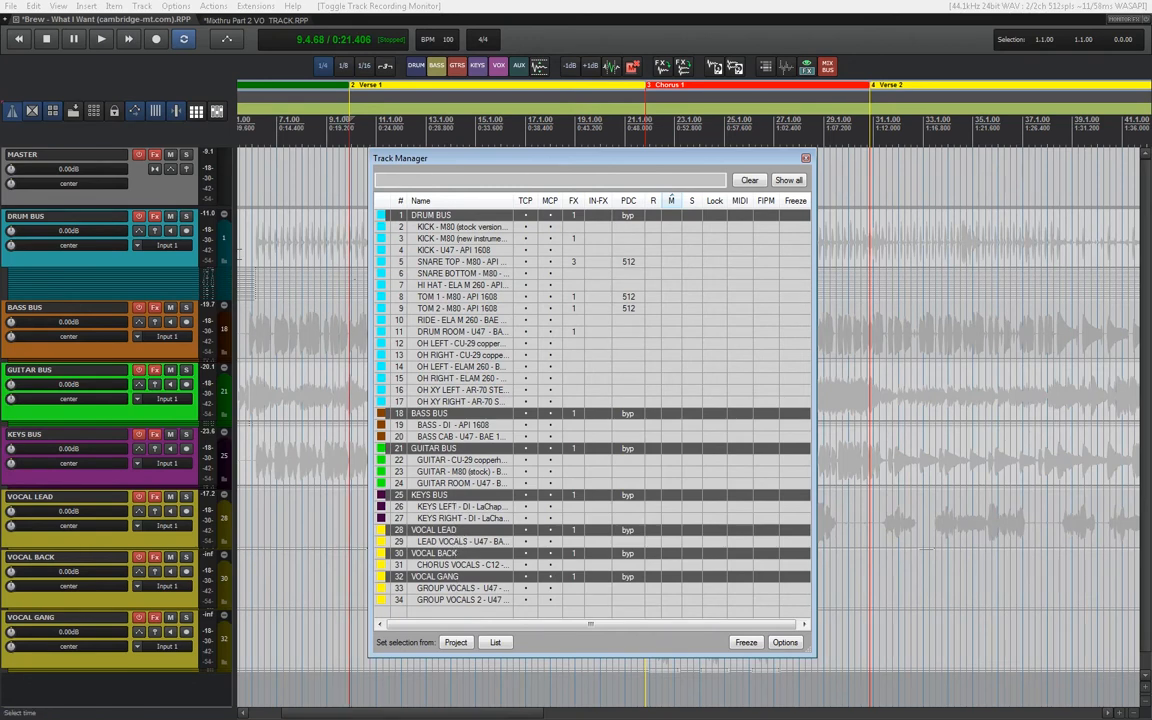
pyautogui.click(139, 156)
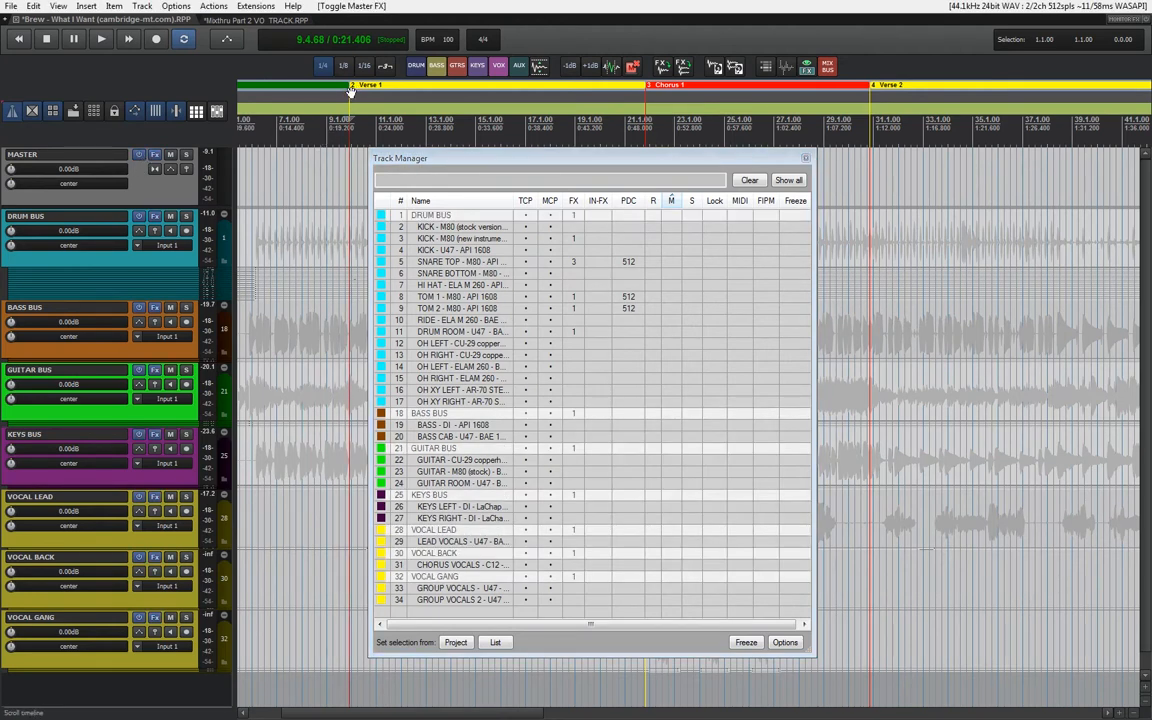
# Play the mix from Verse 1 and compare it with all bus effects enabled and bypassed.
pyautogui.press('space')
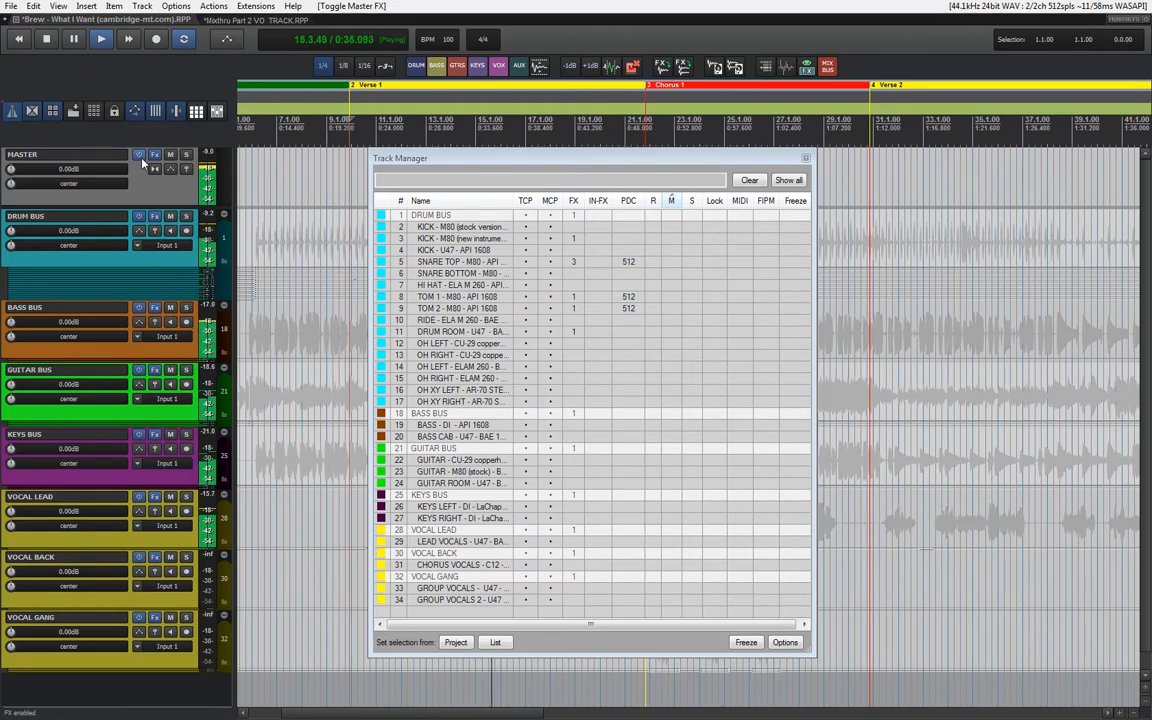
pyautogui.press('space')
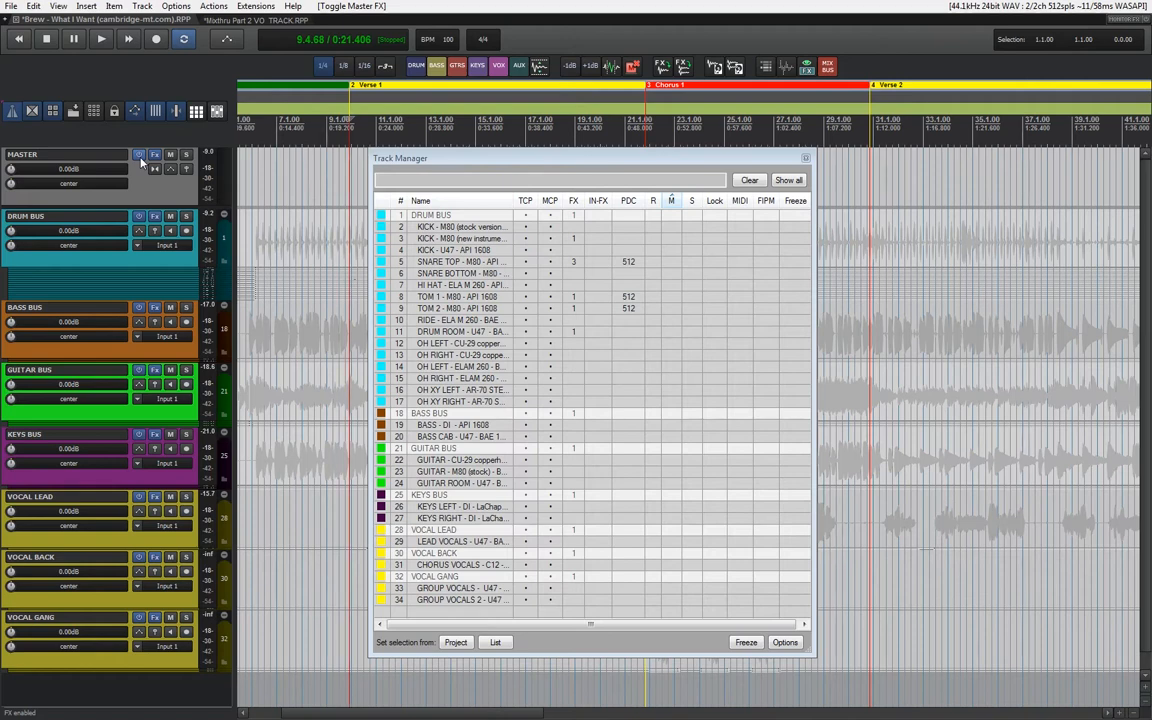
pyautogui.press('space')
pyautogui.click(141, 160)
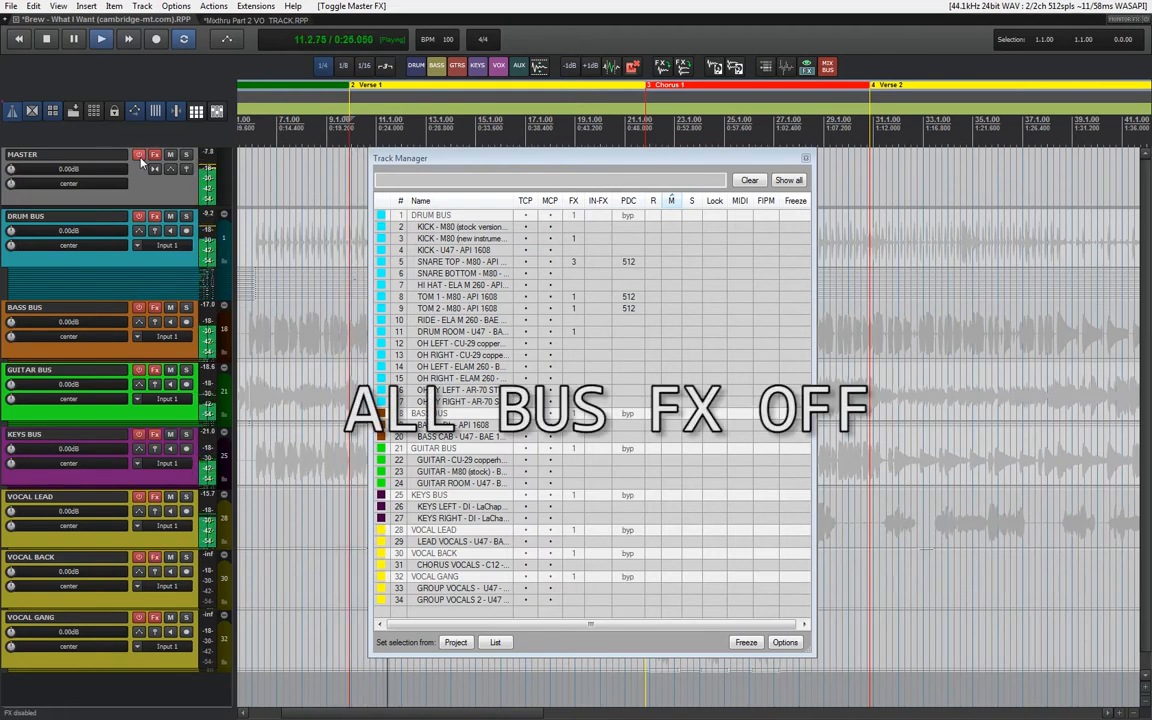
pyautogui.click(141, 160)
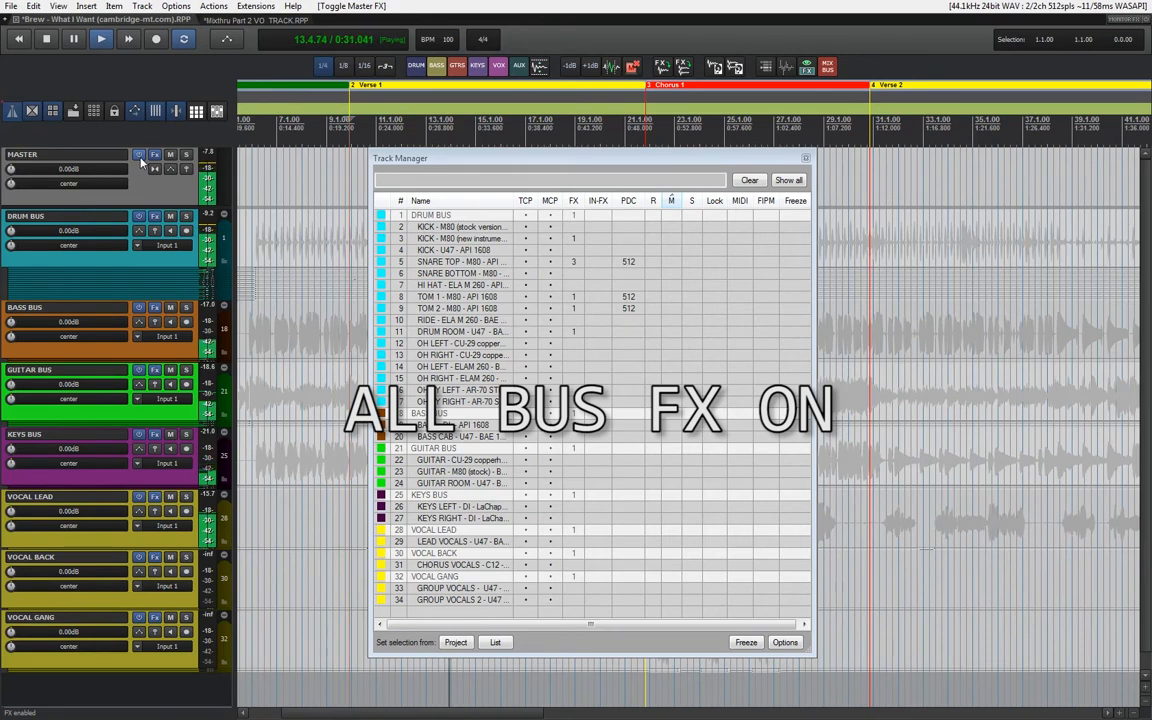
pyautogui.click(141, 160)
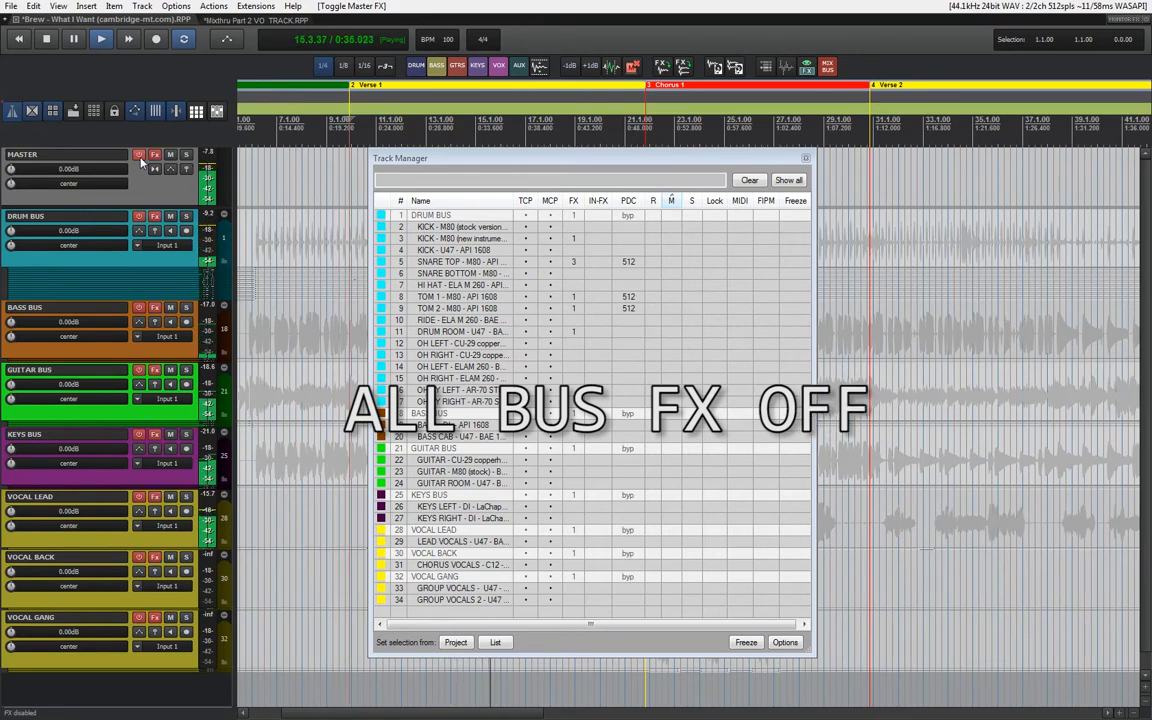
pyautogui.click(141, 160)
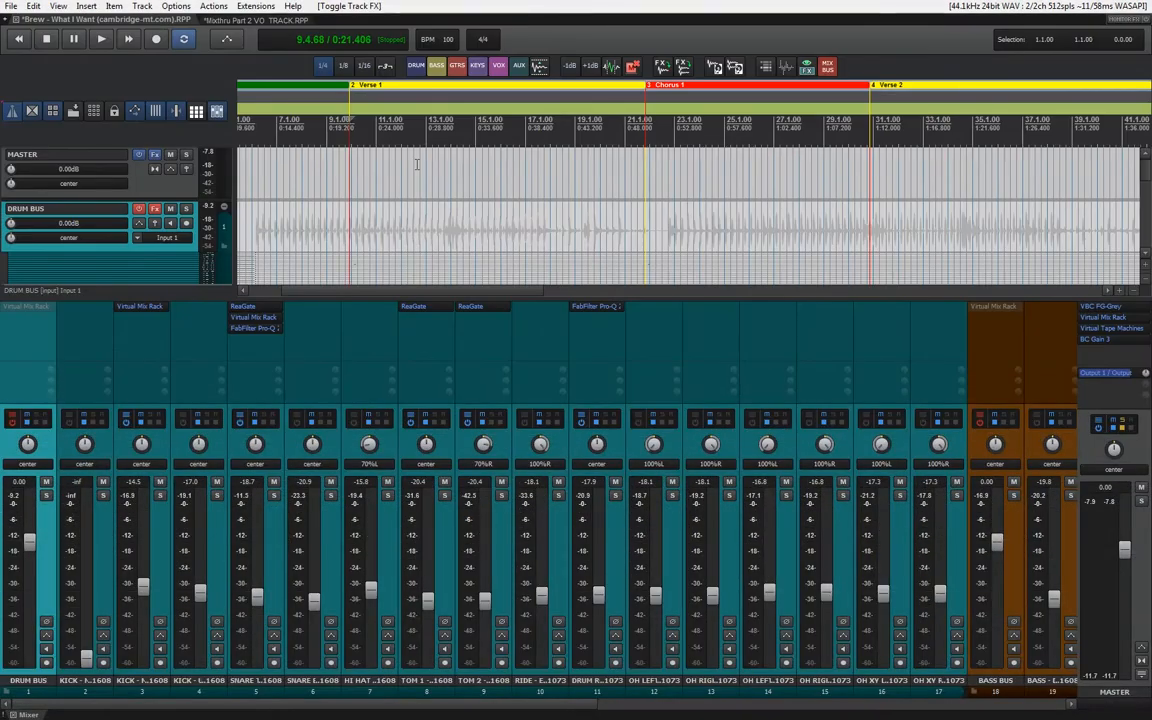
# Inspect the ratio, release and attack settings of the VBC FG-Grey compressor on the master track.
pyautogui.click(1100, 308)
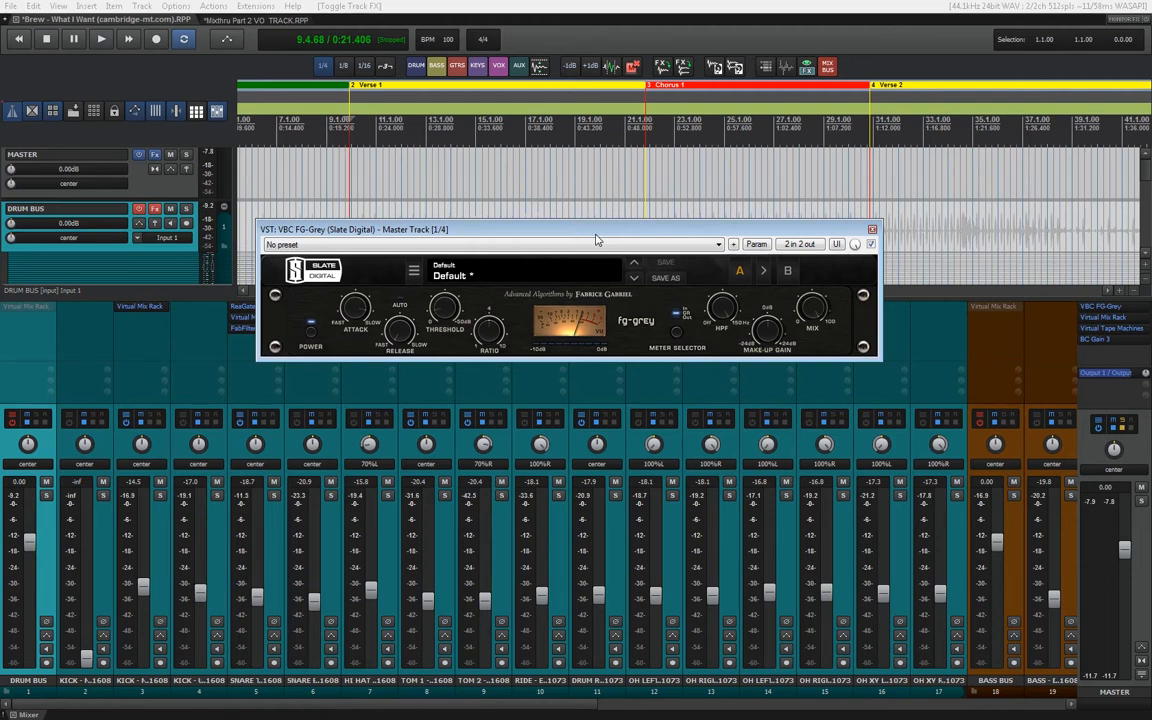
pyautogui.moveTo(487, 339)
pyautogui.click(402, 335)
pyautogui.moveTo(357, 310)
pyautogui.click(872, 230)
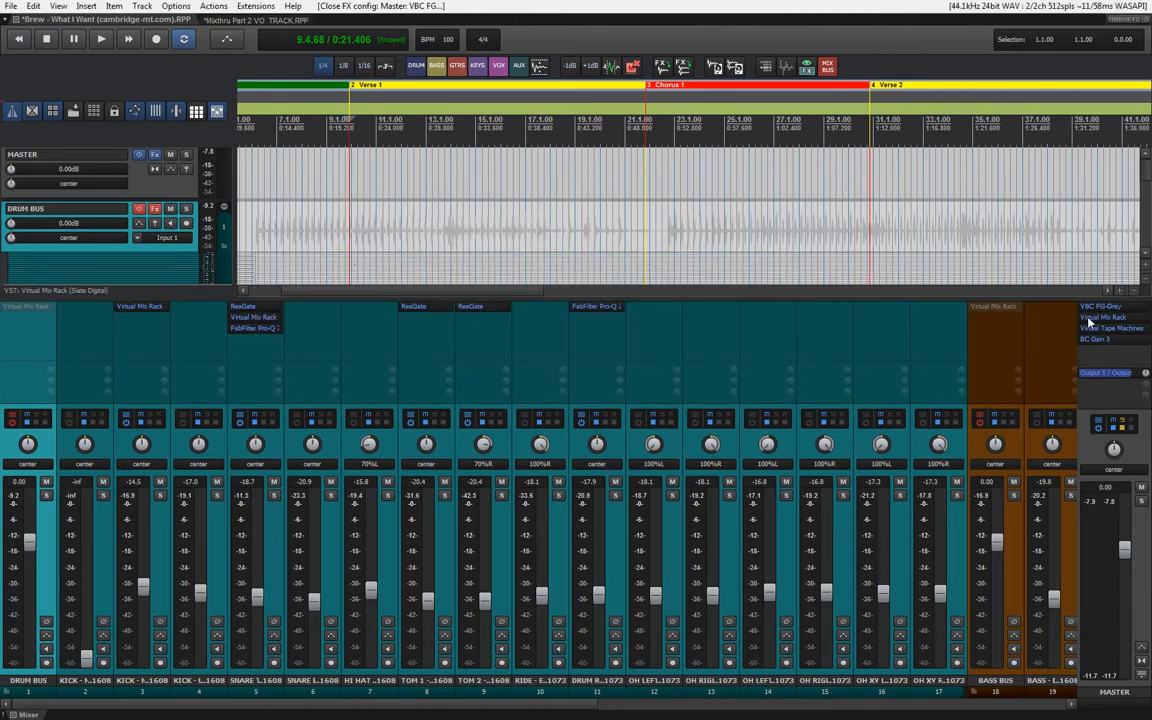
# Inspect the high and low lift settings of the Virtual Mix Rack on the master track.
pyautogui.click(1100, 317)
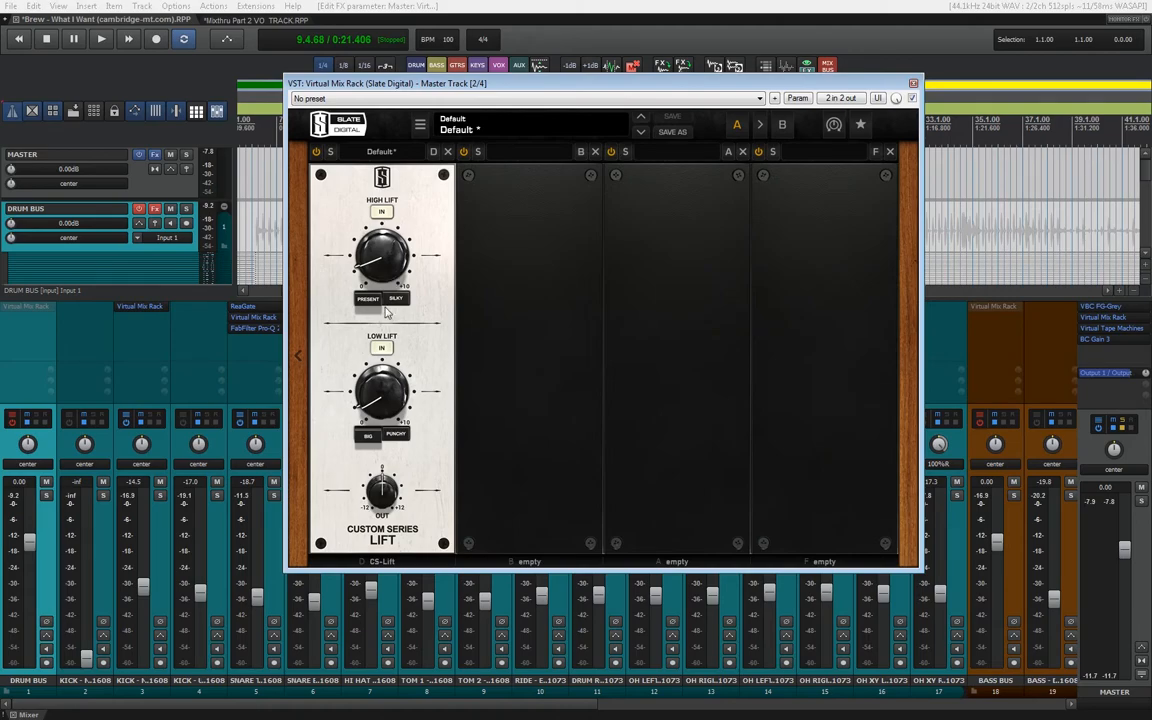
pyautogui.moveTo(384, 398)
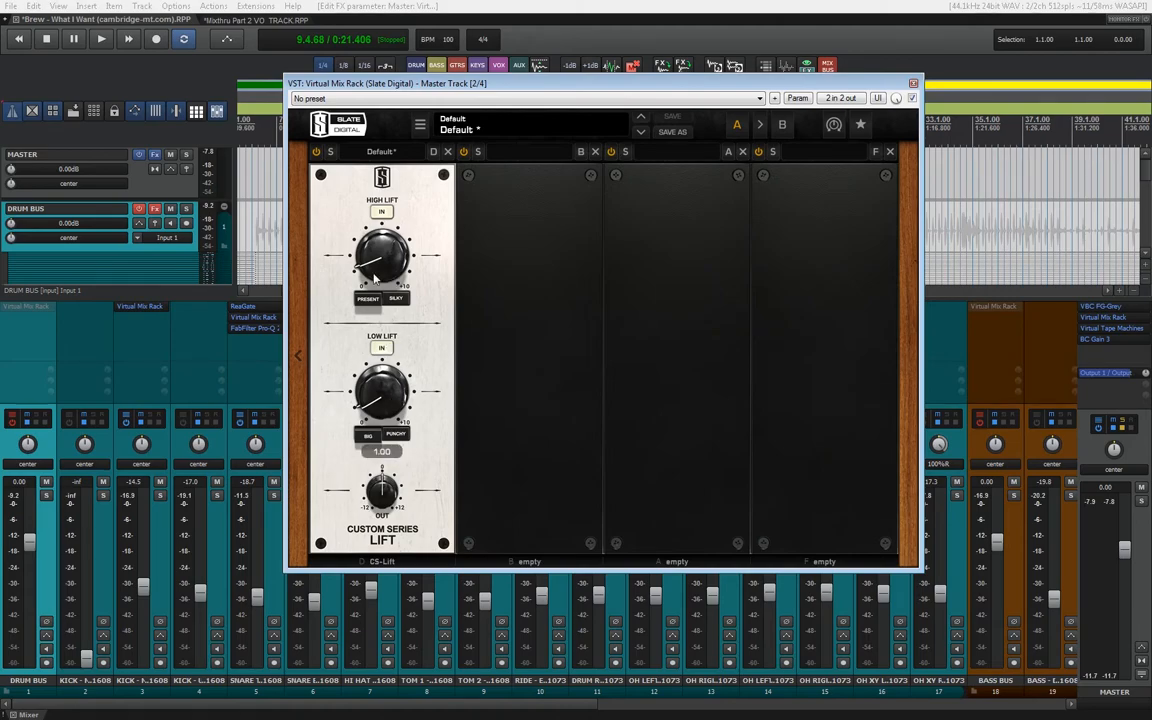
pyautogui.click(913, 85)
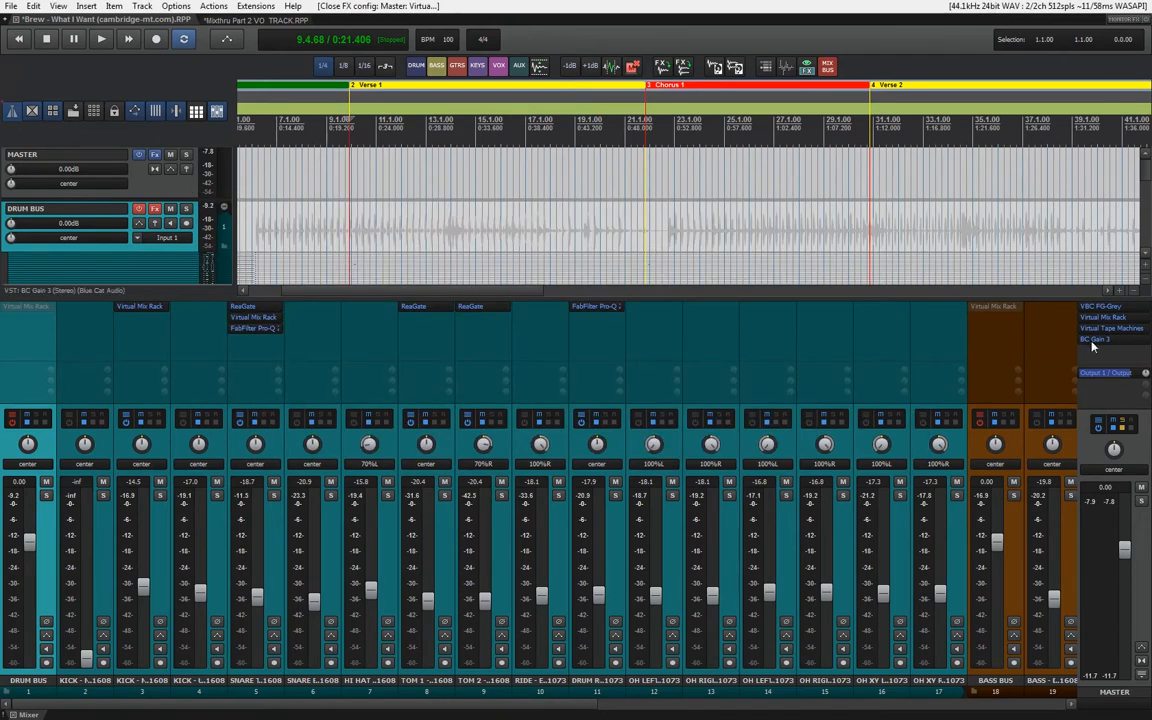
# Check the gain setting of the BC Gain 3 plug-in on the master track.
pyautogui.click(1092, 341)
pyautogui.moveTo(178, 88); pyautogui.dragTo(586, 174)
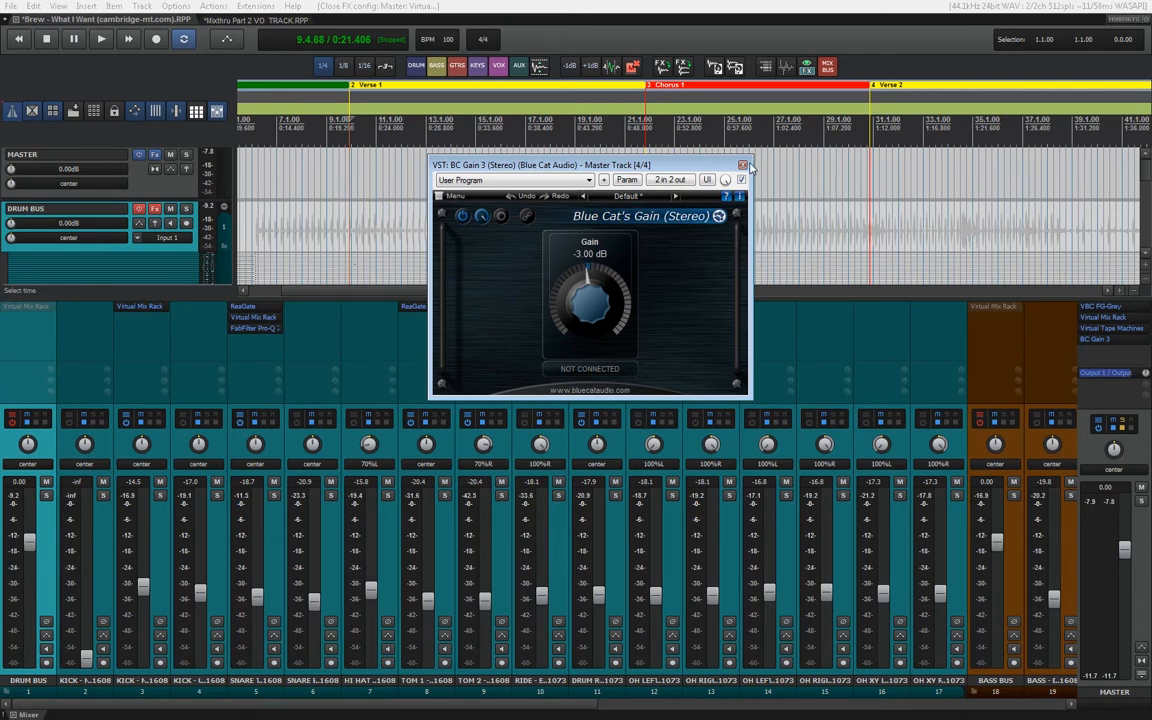
pyautogui.click(743, 165)
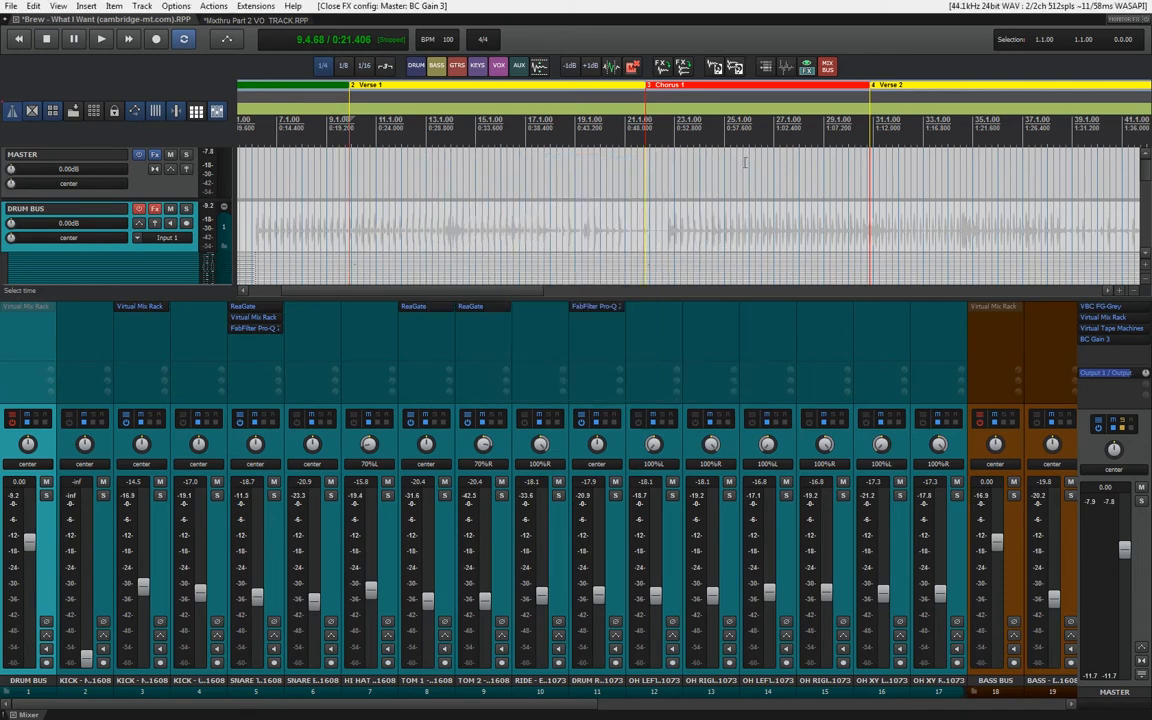
# Play from Verse 1 and compare the mix with the master track's effects chain enabled and bypassed.
pyautogui.click(1099, 424)
pyautogui.press('space')
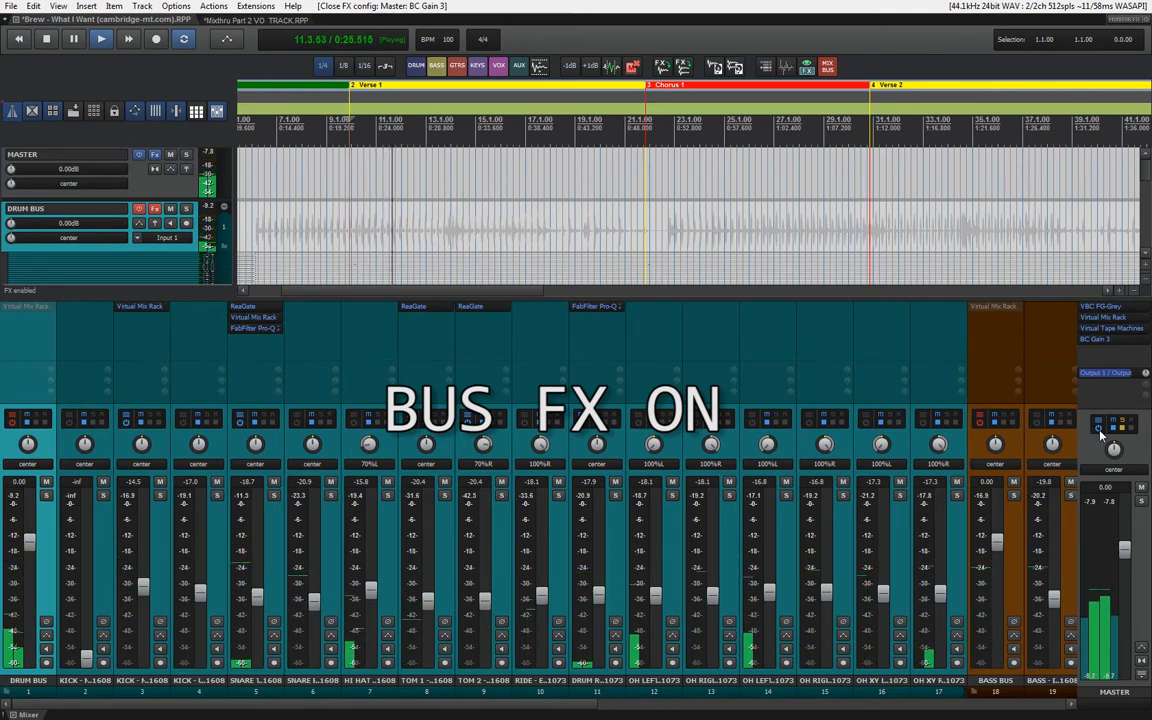
pyautogui.click(1099, 428)
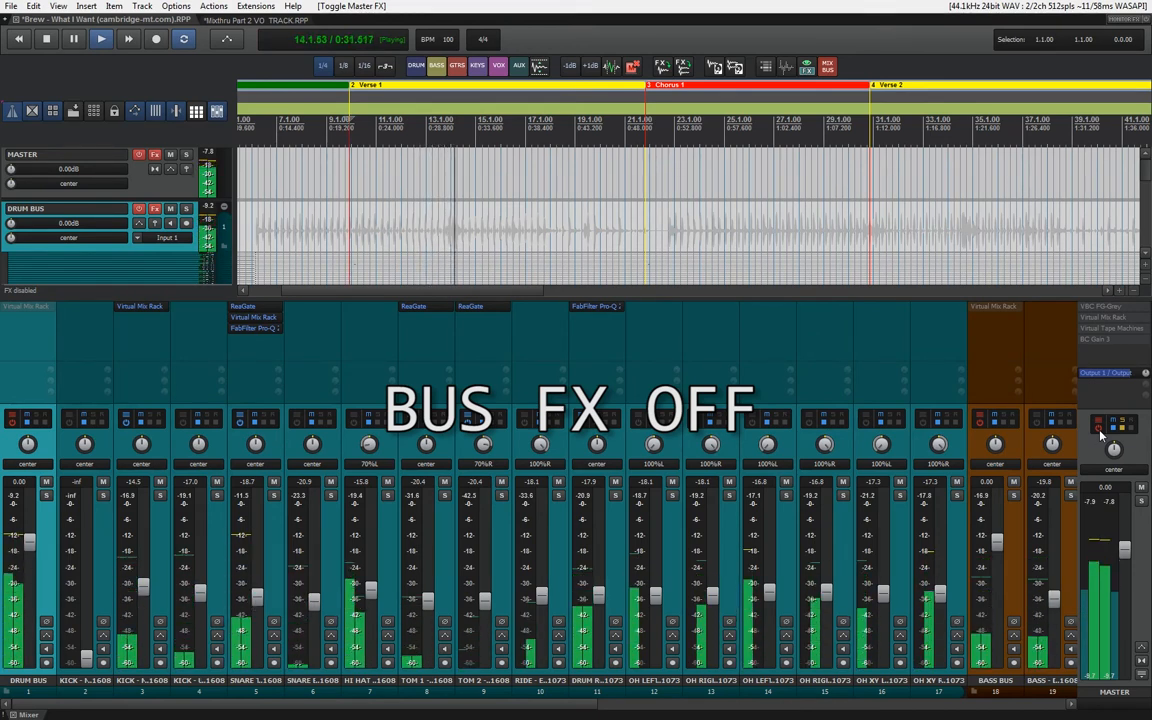
pyautogui.click(1099, 429)
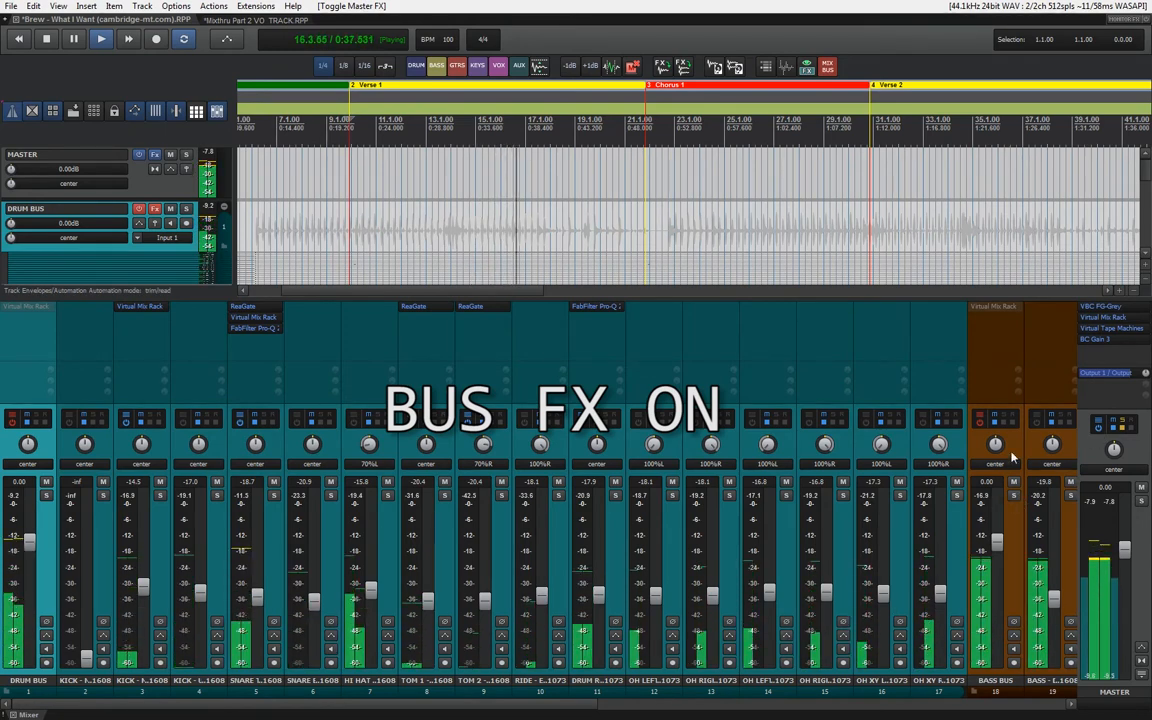
pyautogui.press('space')
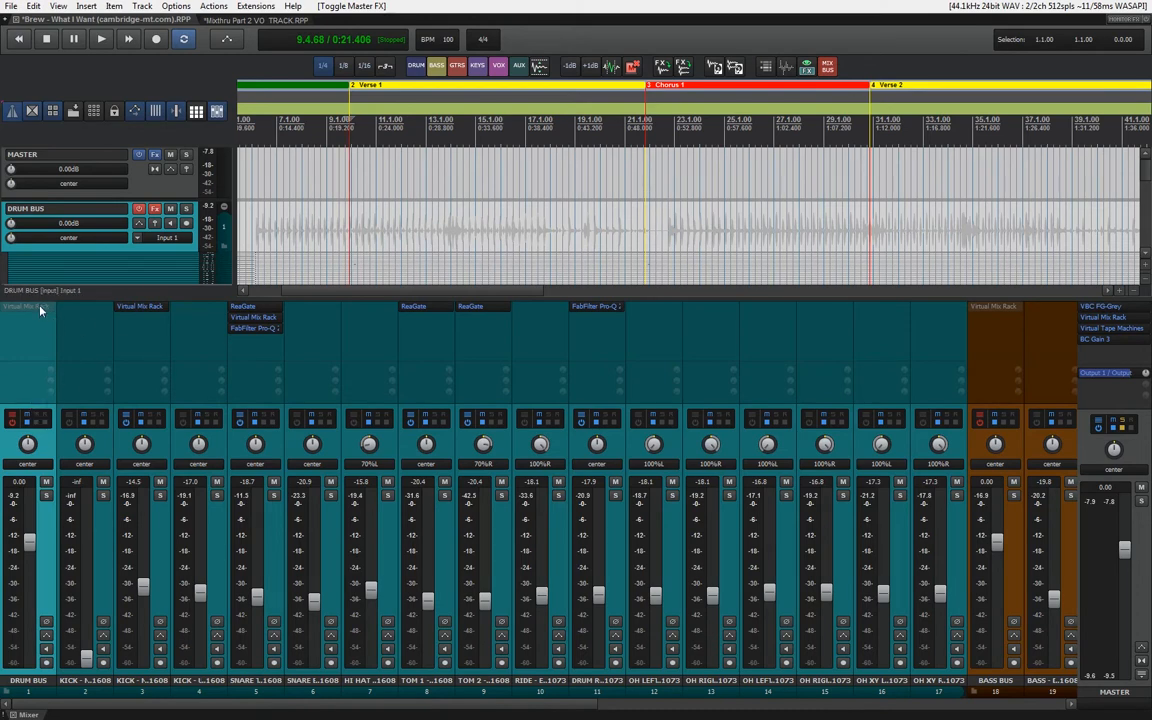
# Enable the effects on the DRUM BUS and review its Virtual Mix Rack modules, including the FG-116 compressor's mix amount.
pyautogui.click(12, 423)
pyautogui.keyDown('shift'); pyautogui.click(34, 309); pyautogui.keyUp('shift')
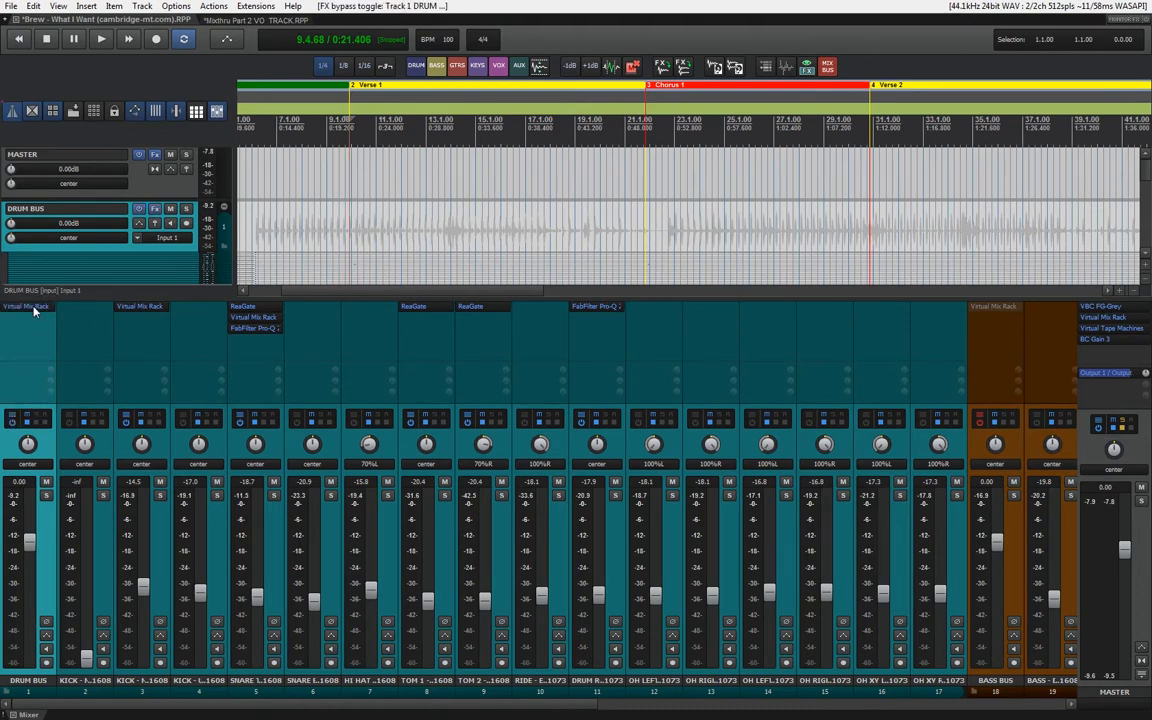
pyautogui.click(34, 309)
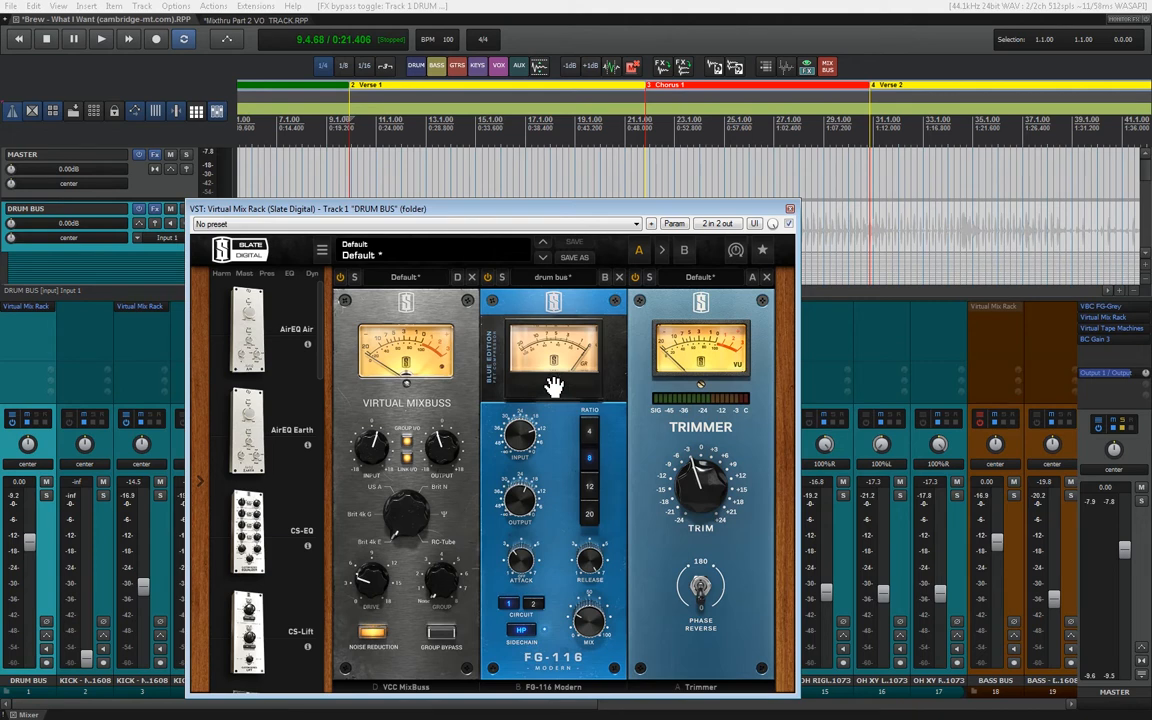
pyautogui.click(595, 629)
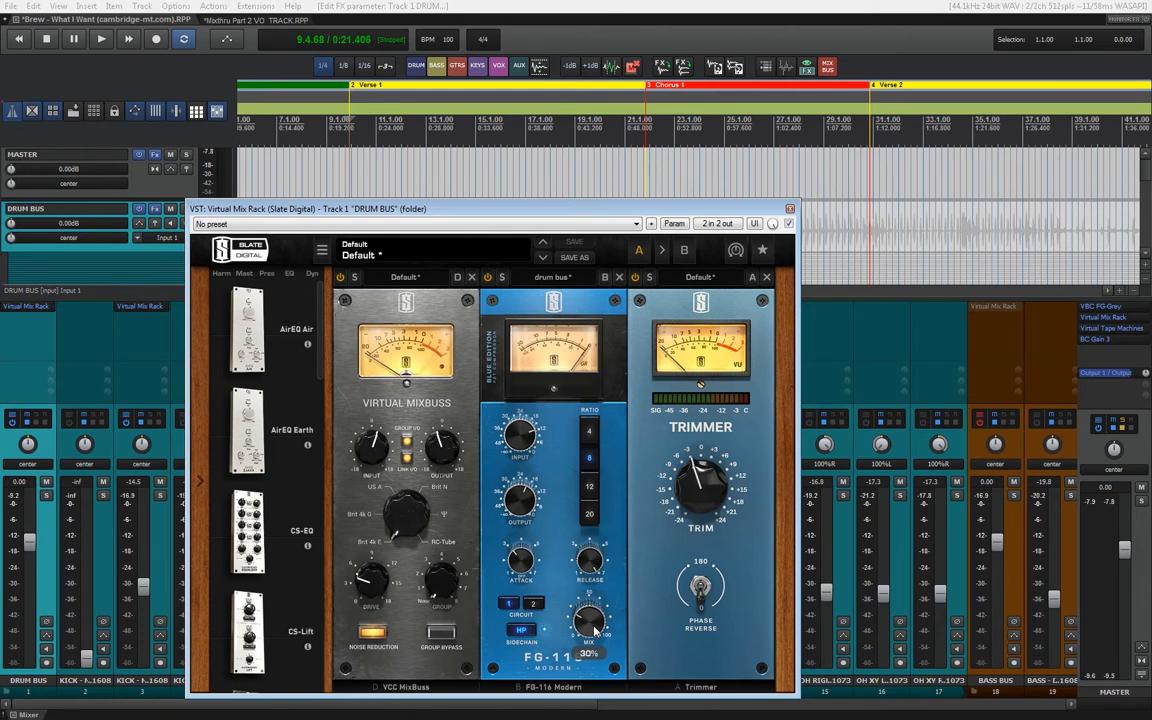
pyautogui.click(790, 208)
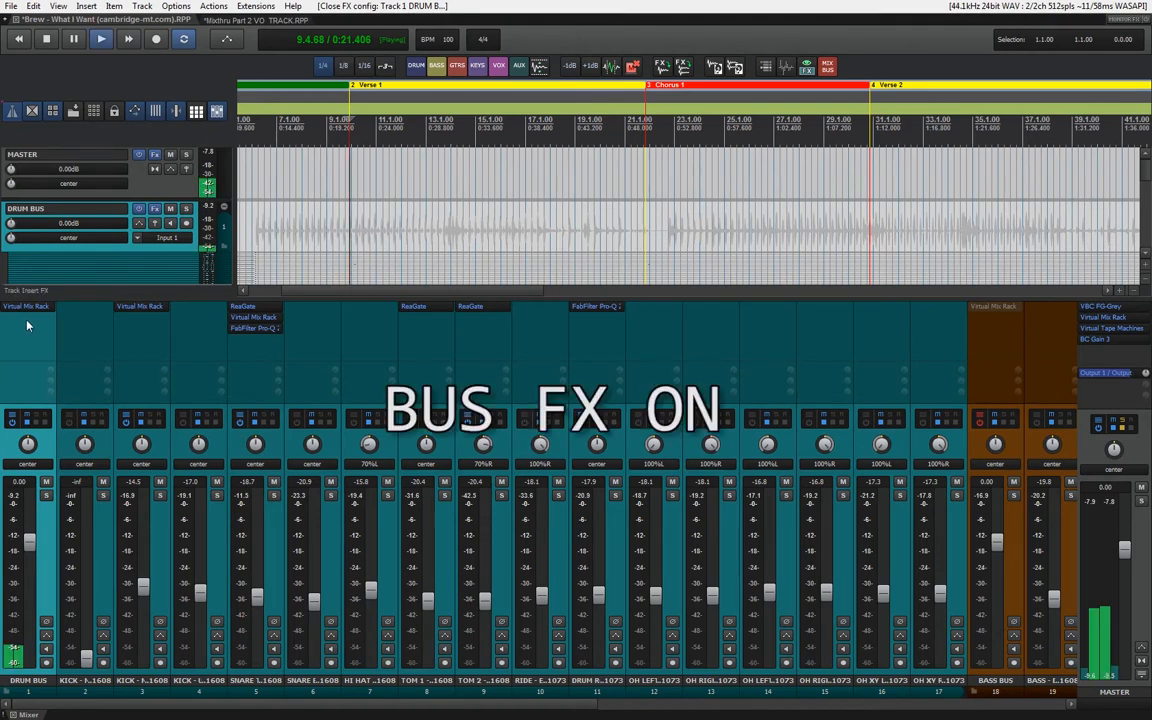
# Play from Verse 1 and compare the mix with the DRUM BUS Virtual Mix Rack active and bypassed.
pyautogui.press('space')
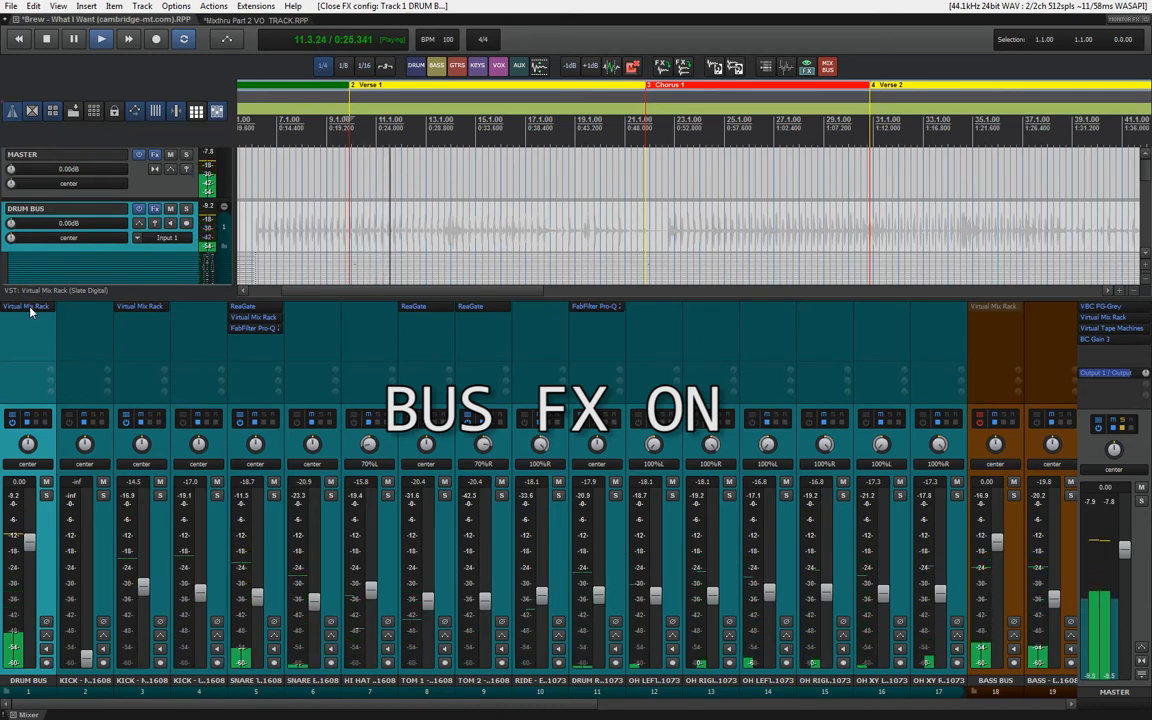
pyautogui.keyDown('shift'); pyautogui.click(30, 306); pyautogui.keyUp('shift')
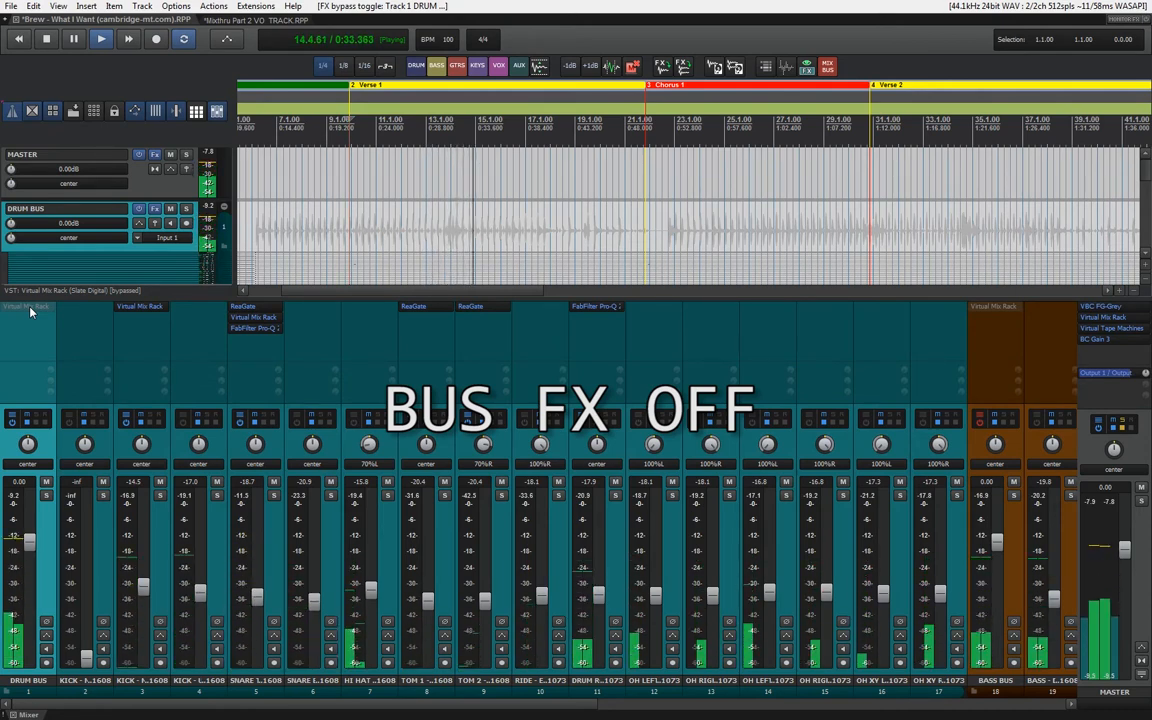
pyautogui.keyDown('shift'); pyautogui.click(30, 311); pyautogui.keyUp('shift')
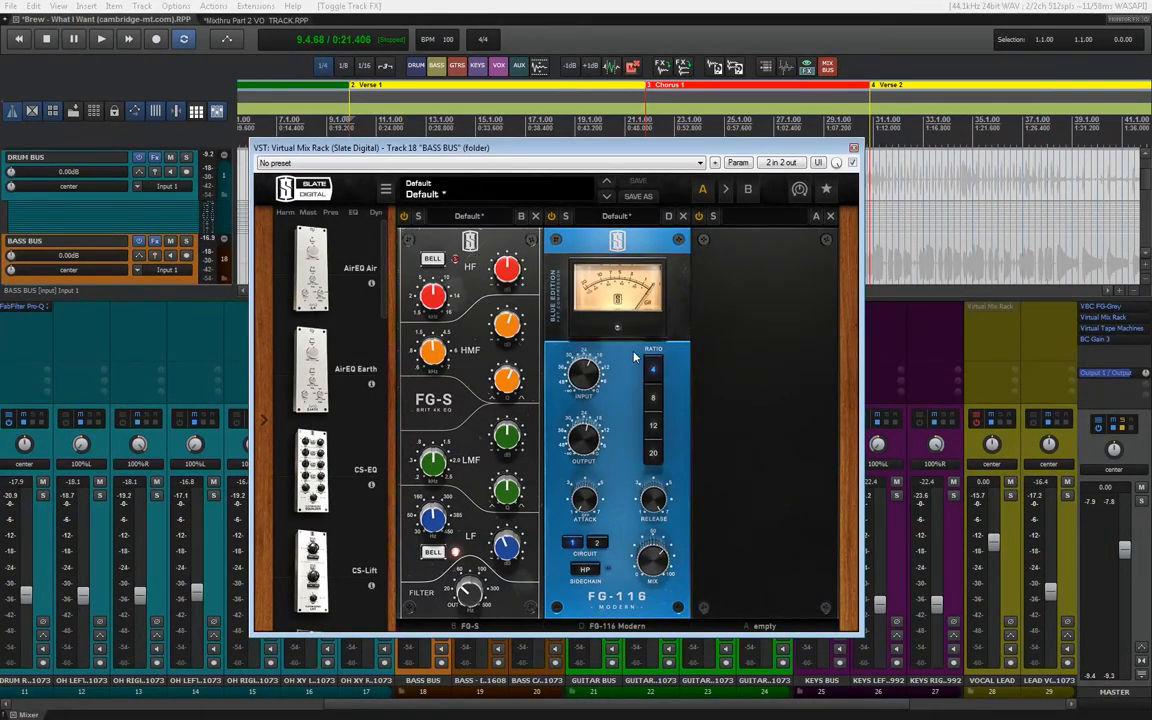
# Review the BASS BUS Virtual Mix Rack settings: the FG-S low and high-mid bands and the FG-116's mix and release.
pyautogui.moveTo(506, 543)
pyautogui.click(438, 530)
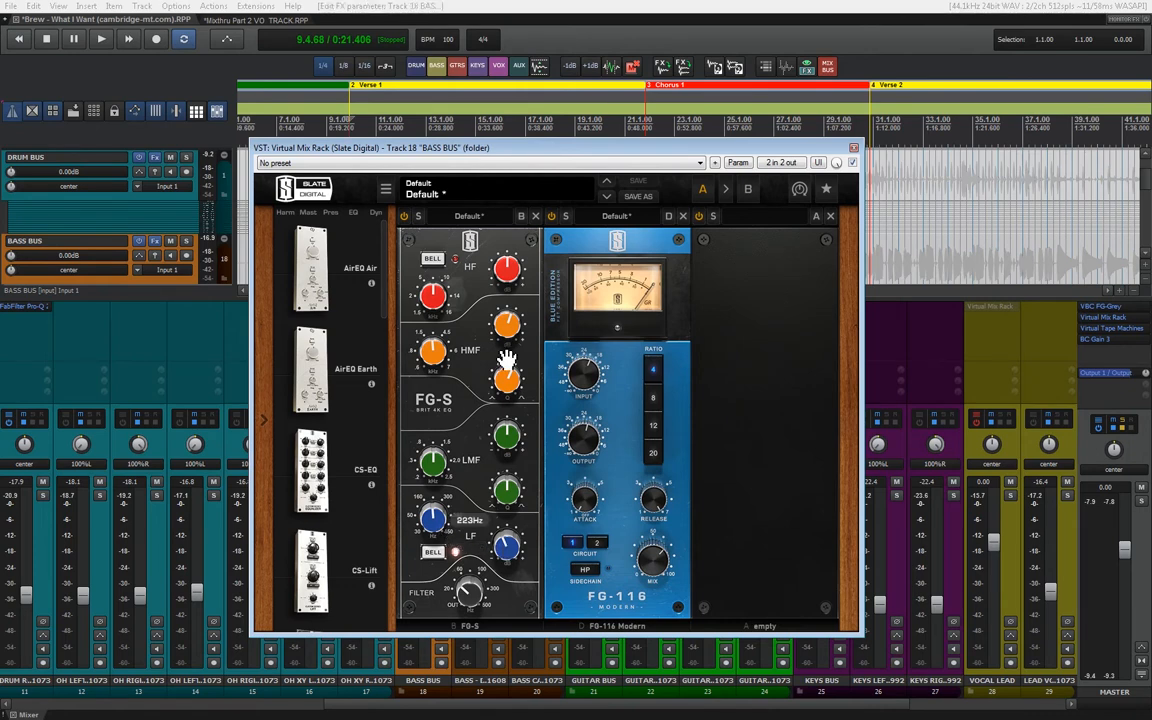
pyautogui.moveTo(441, 362)
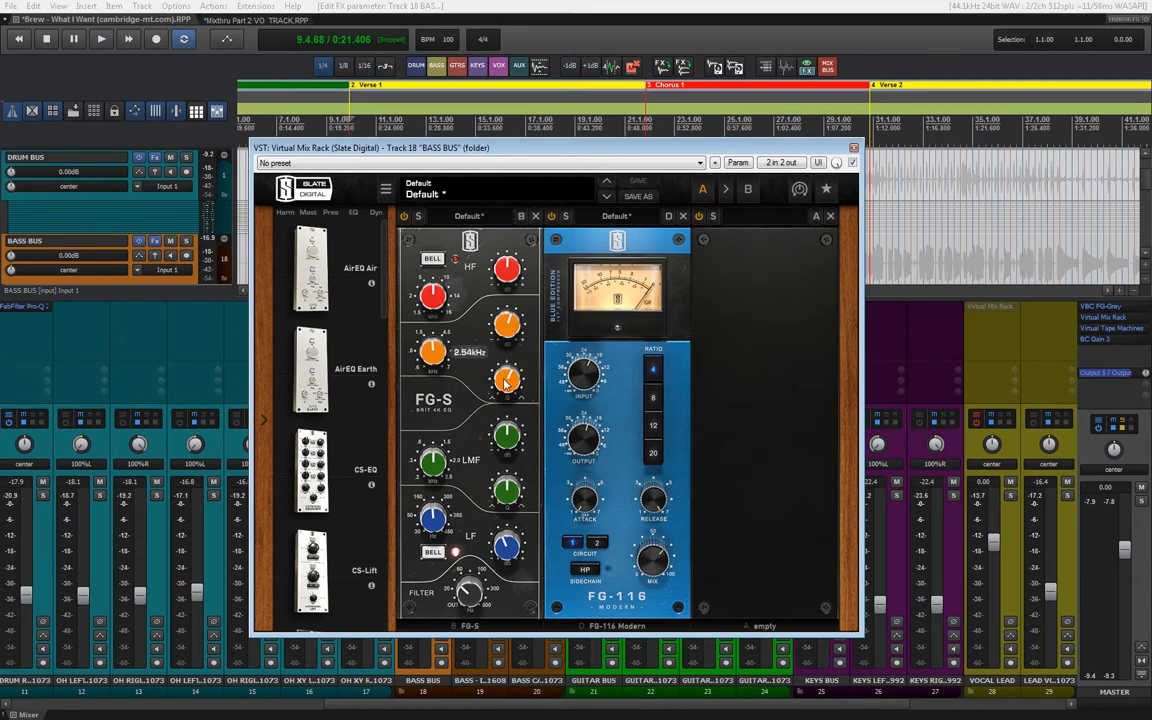
pyautogui.moveTo(665, 565)
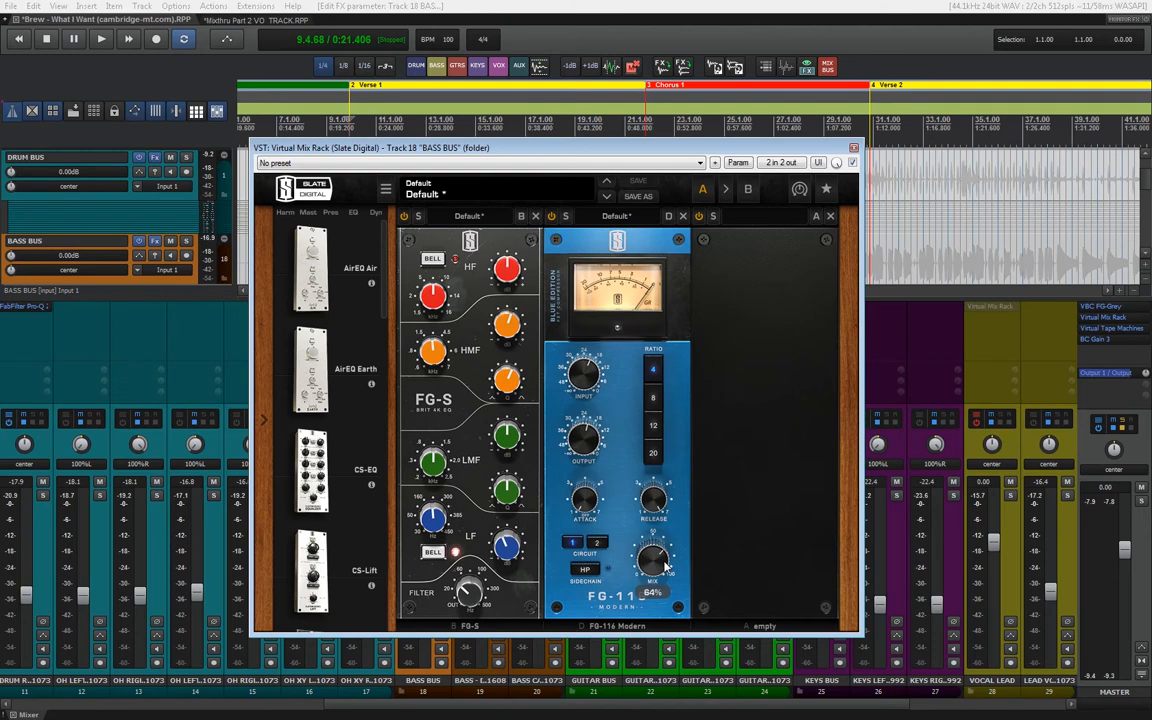
pyautogui.moveTo(660, 502)
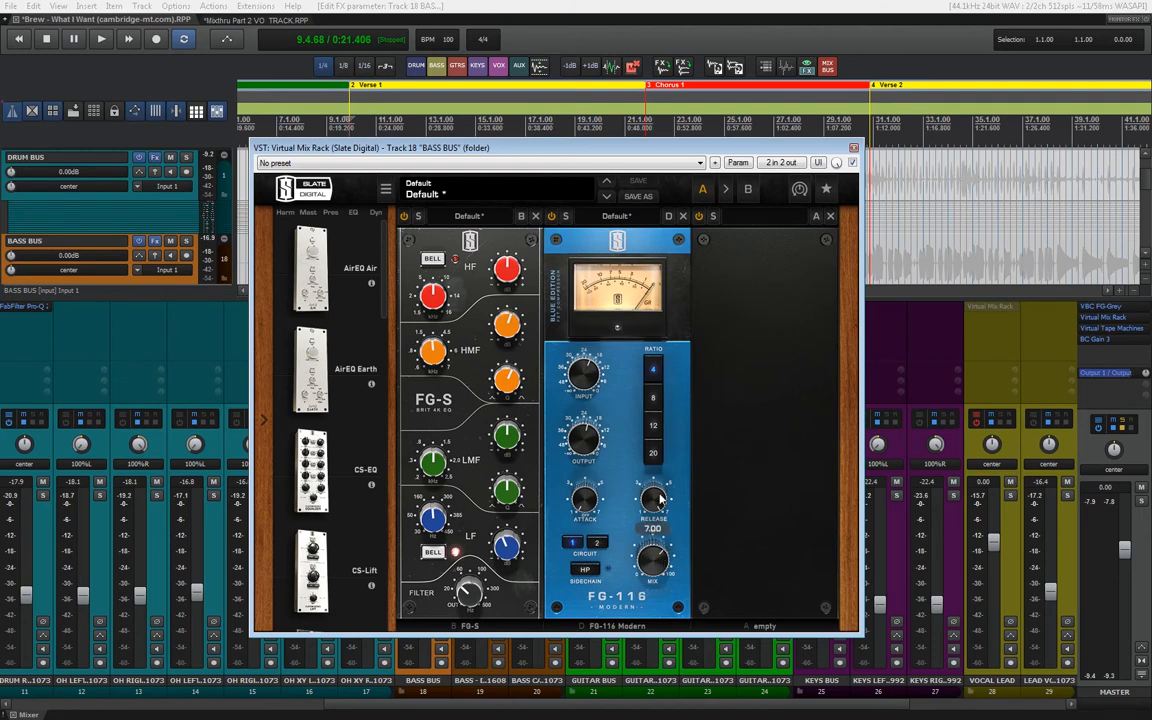
pyautogui.click(853, 149)
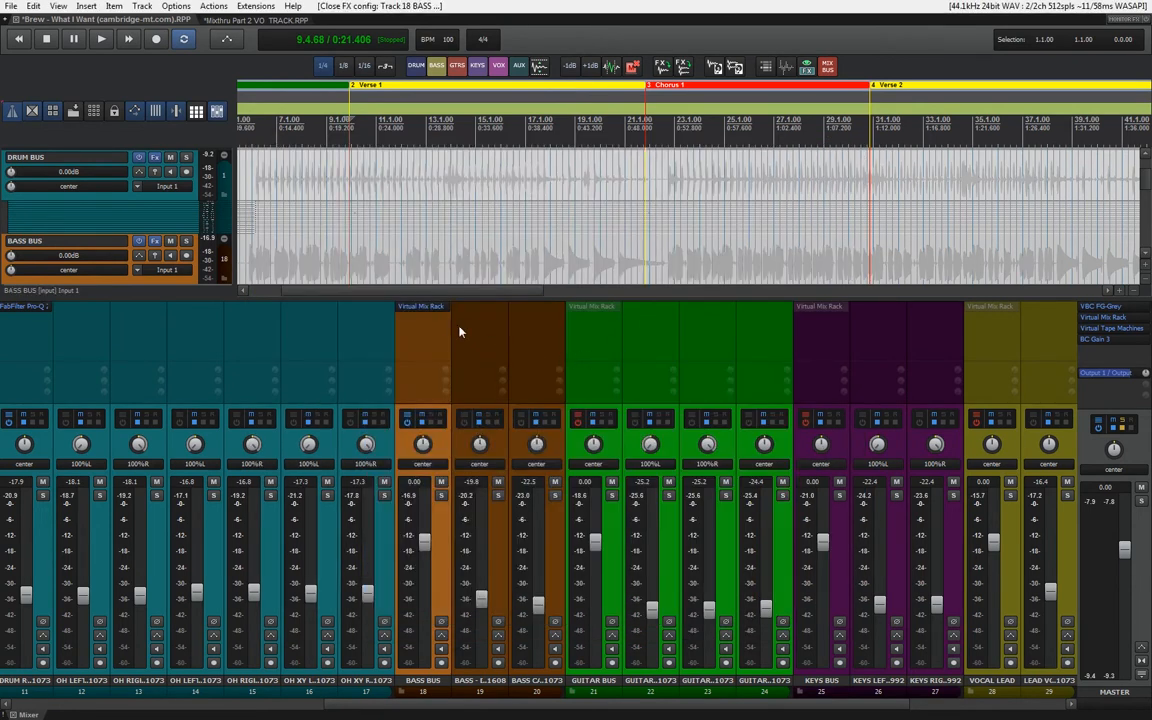
# Play from Verse 1 comparing the mix with the BASS BUS Virtual Mix Rack active and bypassed, and recheck the FG-S high-mid frequency.
pyautogui.press('space')
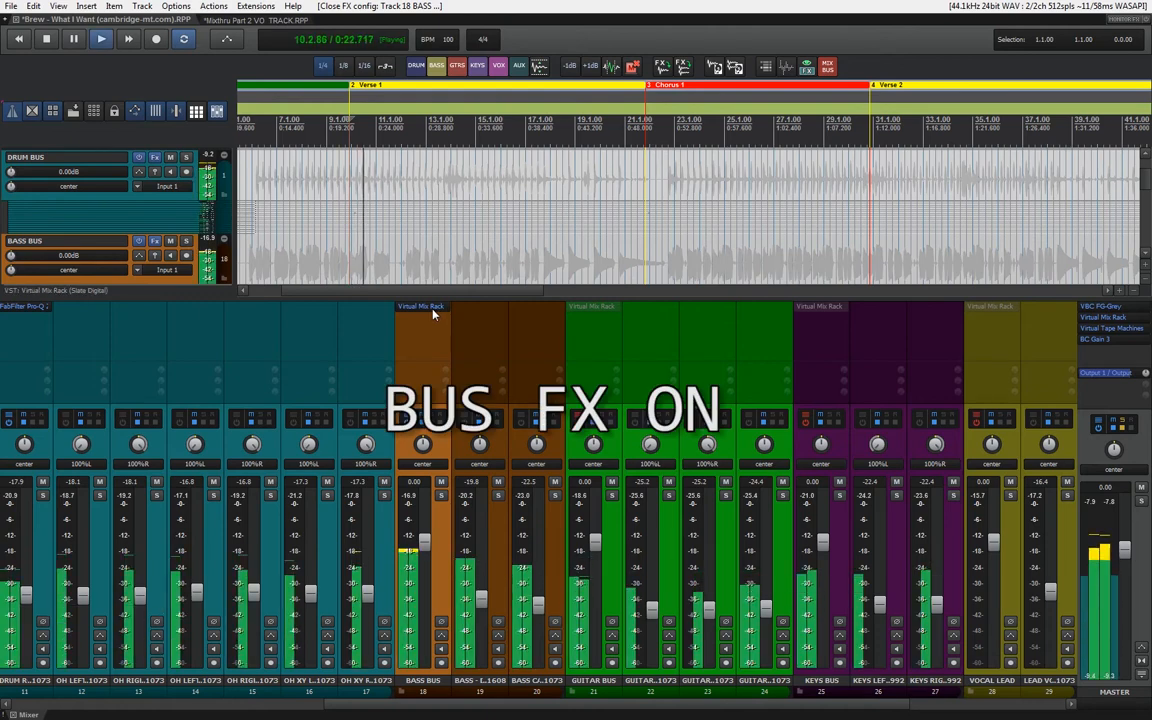
pyautogui.keyDown('shift'); pyautogui.click(433, 314); pyautogui.keyUp('shift')
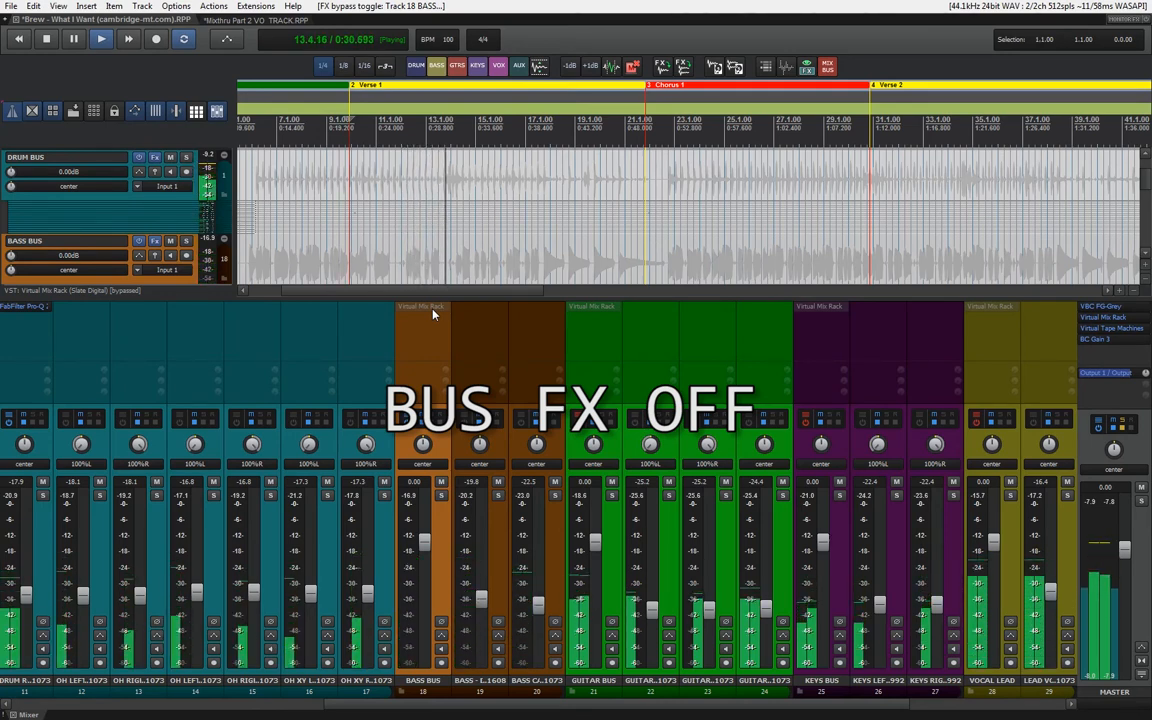
pyautogui.keyDown('shift'); pyautogui.click(433, 314); pyautogui.keyUp('shift')
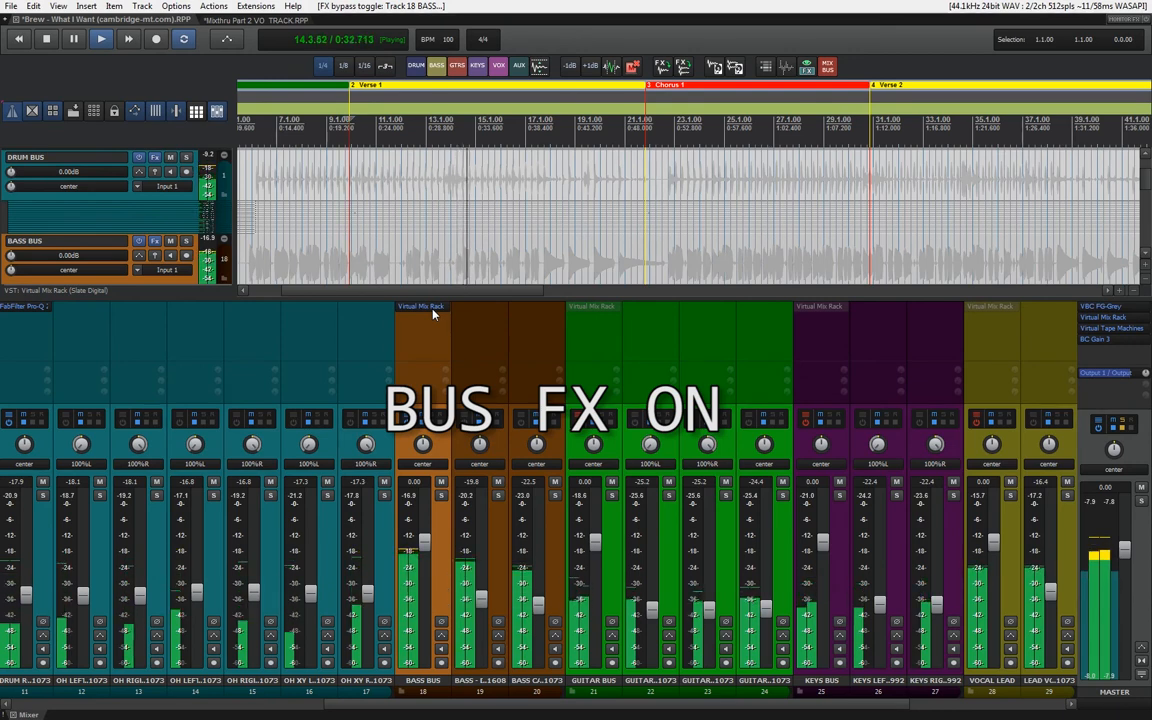
pyautogui.press('space')
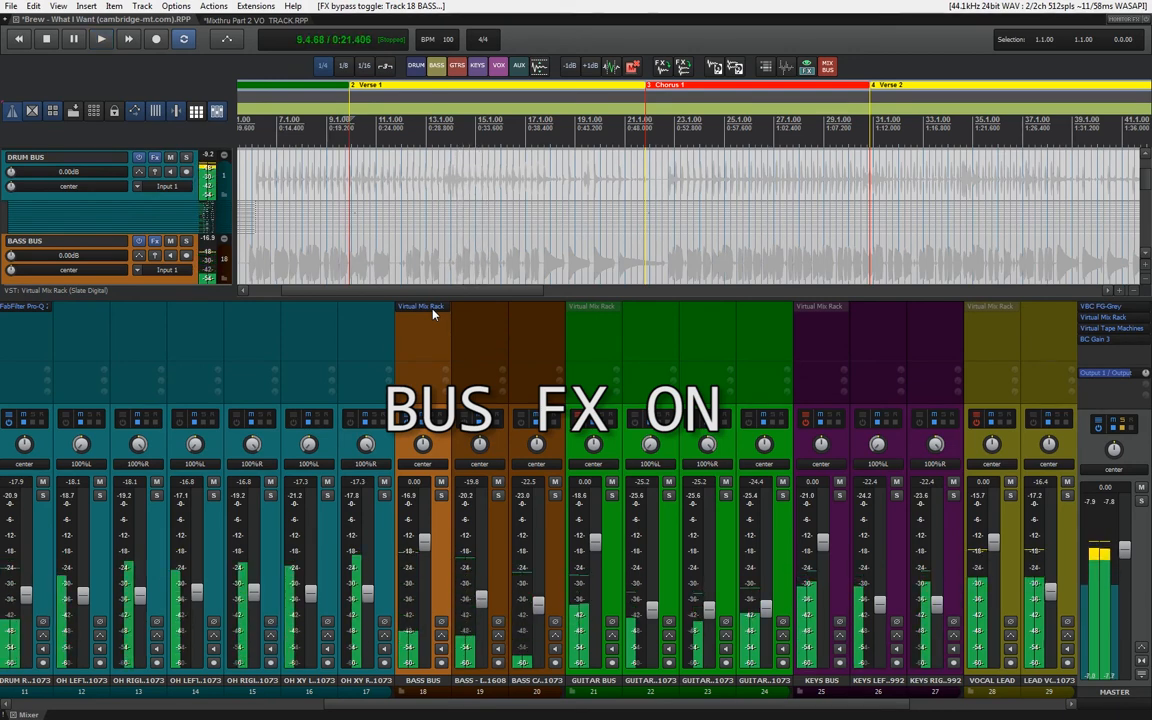
pyautogui.click(433, 314)
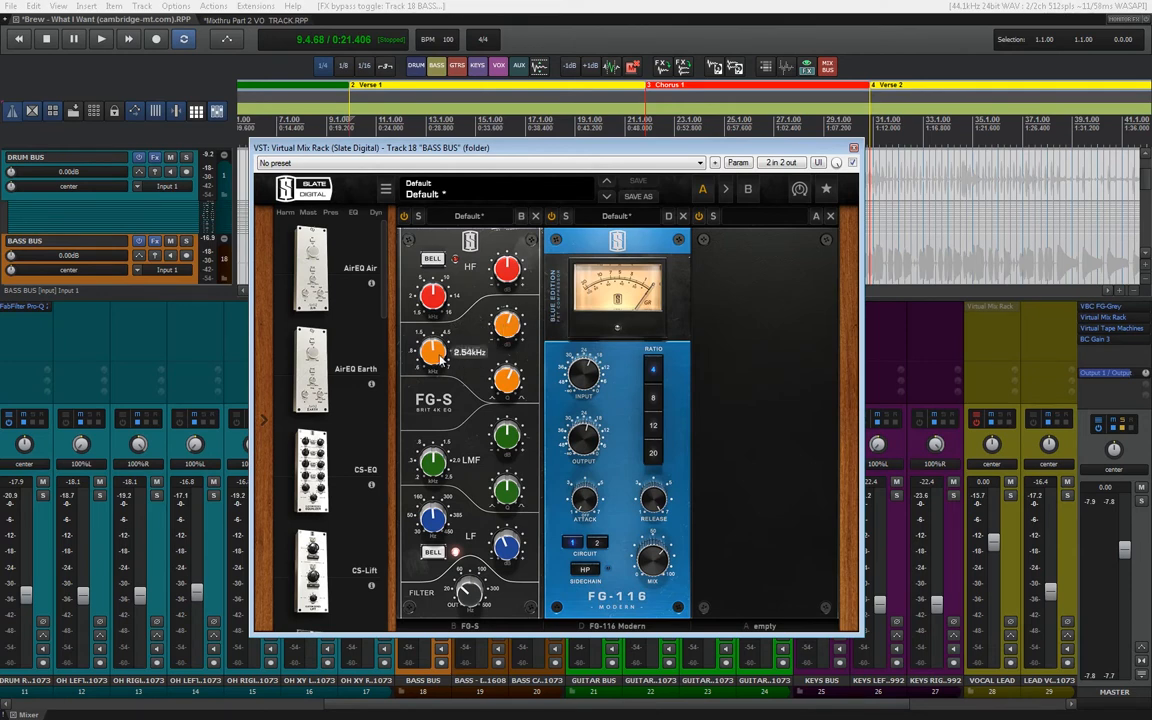
pyautogui.click(853, 149)
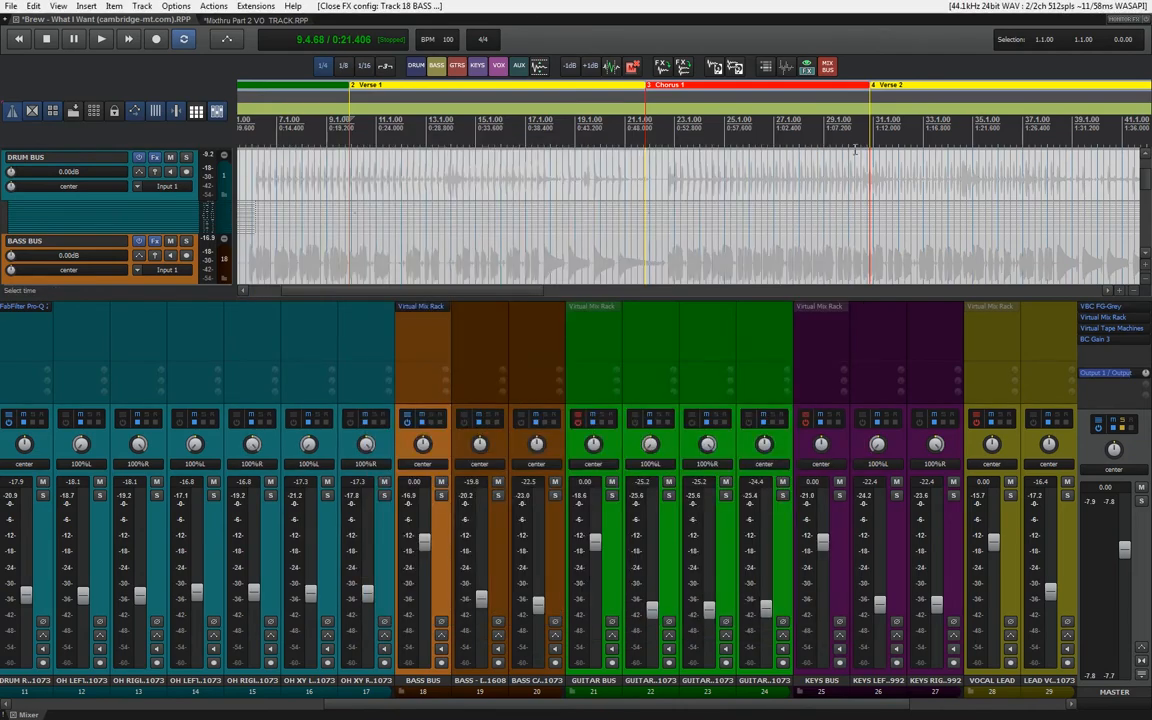
# Enable the effects on the GUITAR BUS and review its FG-N equalizer and FG-401 compressor modules.
pyautogui.hscroll(1, 489, 704)
pyautogui.moveTo(489, 706); pyautogui.dragTo(525, 706)
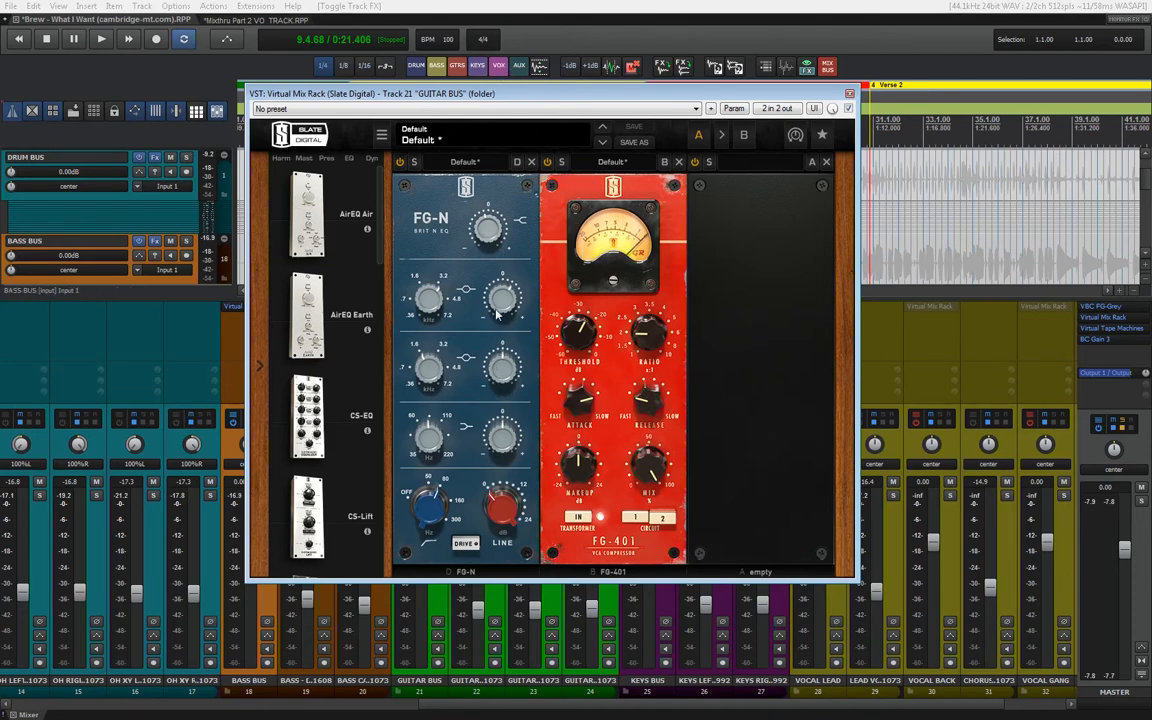
pyautogui.moveTo(432, 299)
pyautogui.moveTo(493, 257)
pyautogui.click(492, 235)
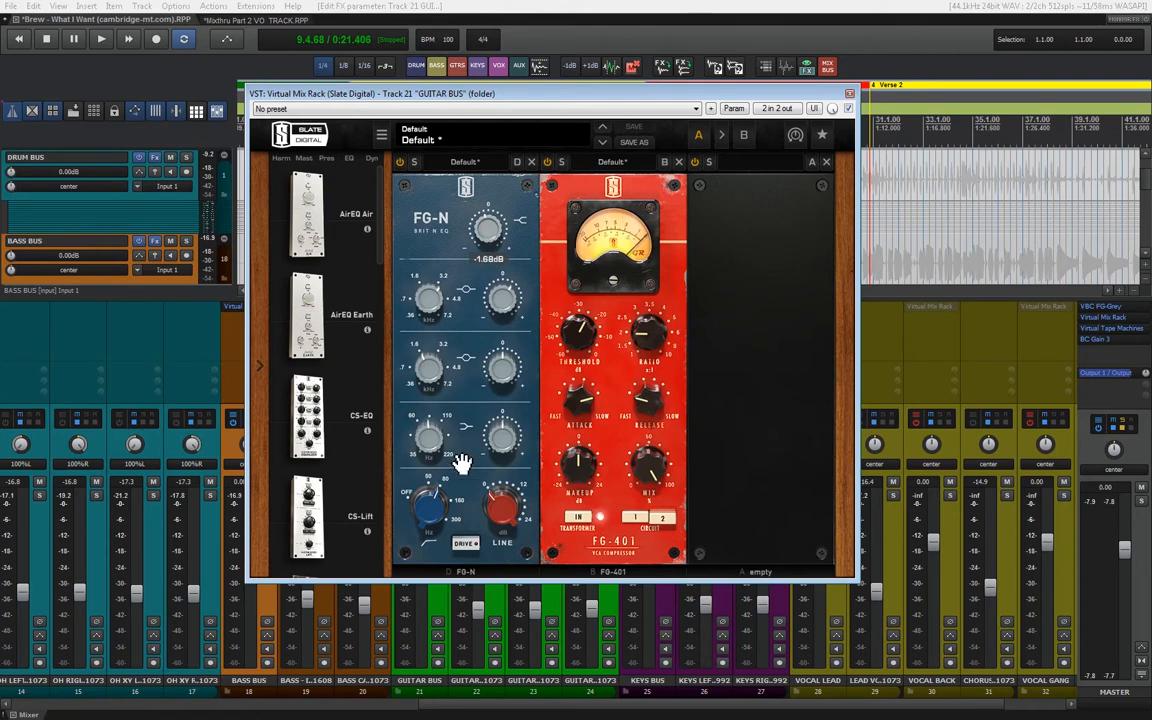
pyautogui.moveTo(441, 514)
pyautogui.click(849, 94)
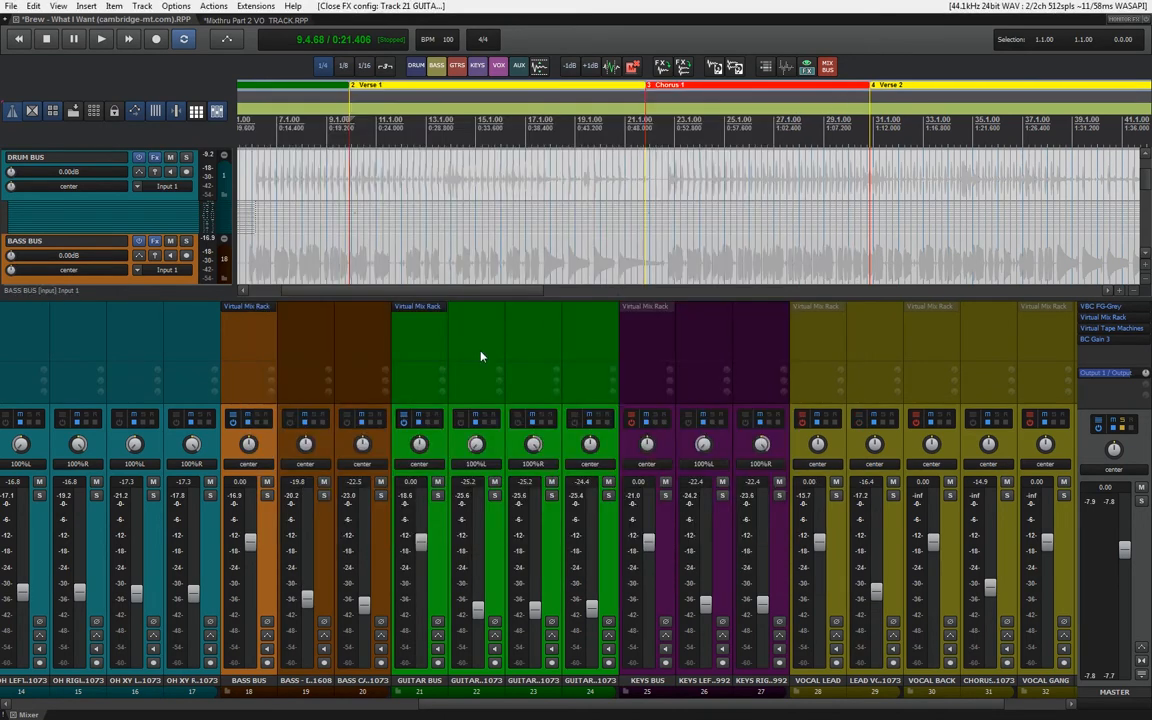
# Play from Verse 1 and compare the mix with the GUITAR BUS Virtual Mix Rack active and bypassed.
pyautogui.press('space')
pyautogui.keyDown('shift'); pyautogui.click(420, 306); pyautogui.keyUp('shift')
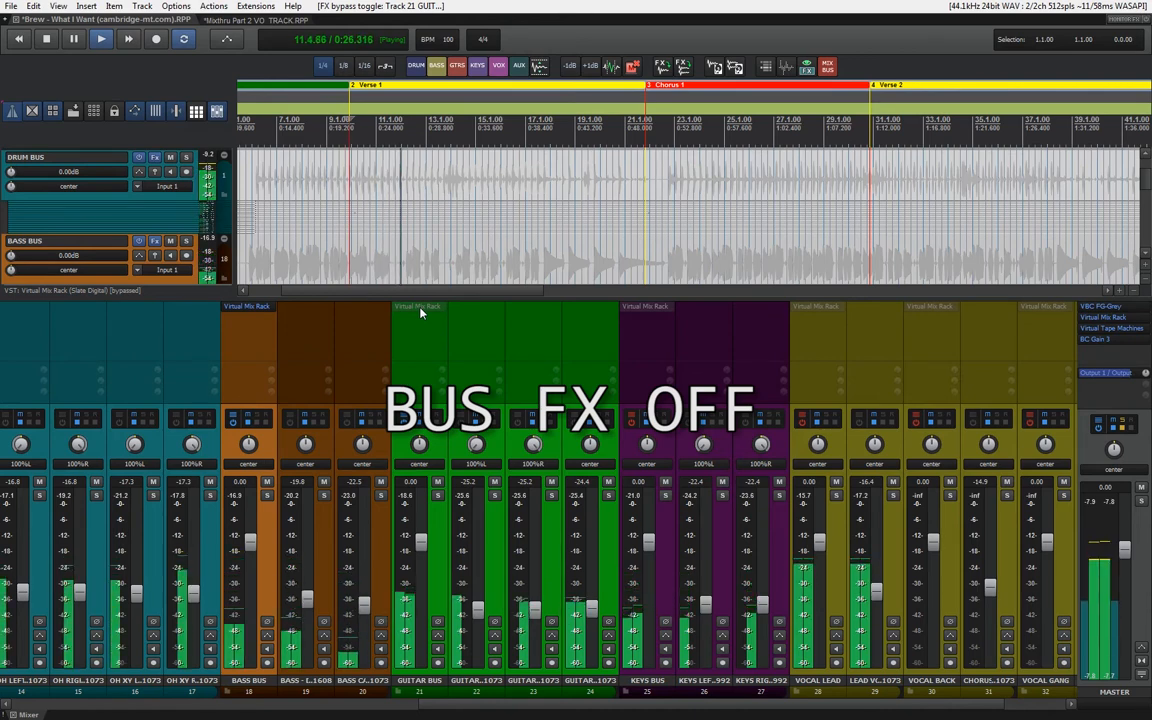
pyautogui.keyDown('shift'); pyautogui.click(420, 310); pyautogui.keyUp('shift')
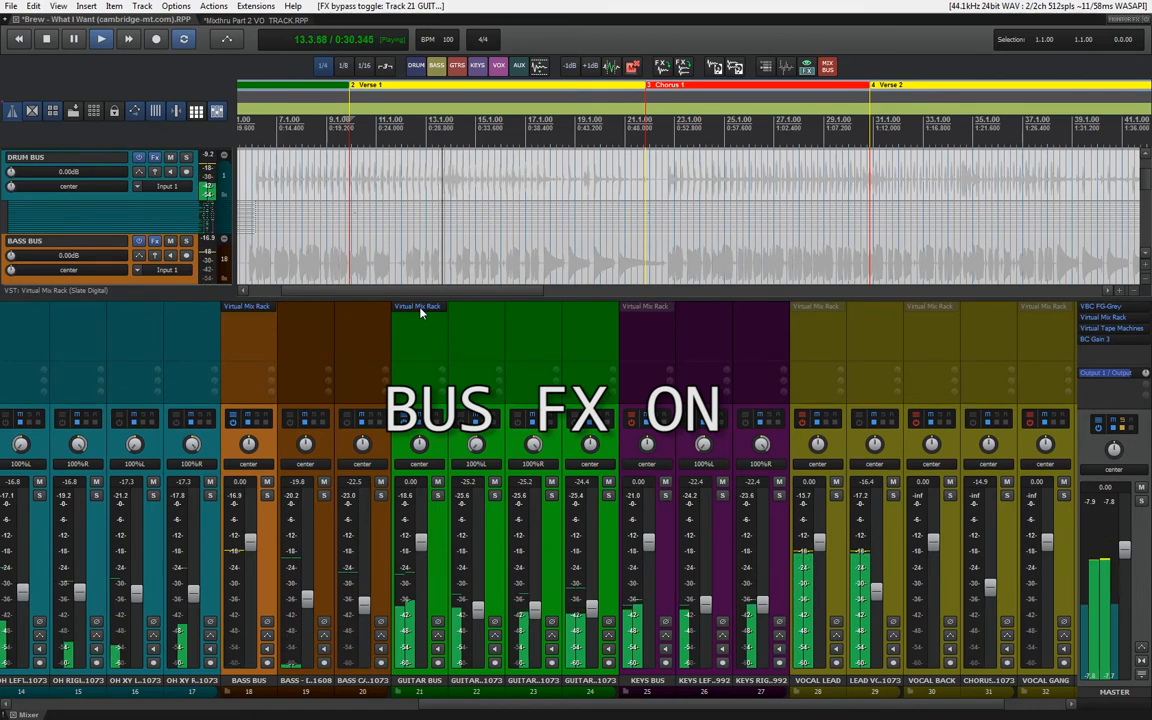
pyautogui.keyDown('shift'); pyautogui.click(420, 310); pyautogui.keyUp('shift')
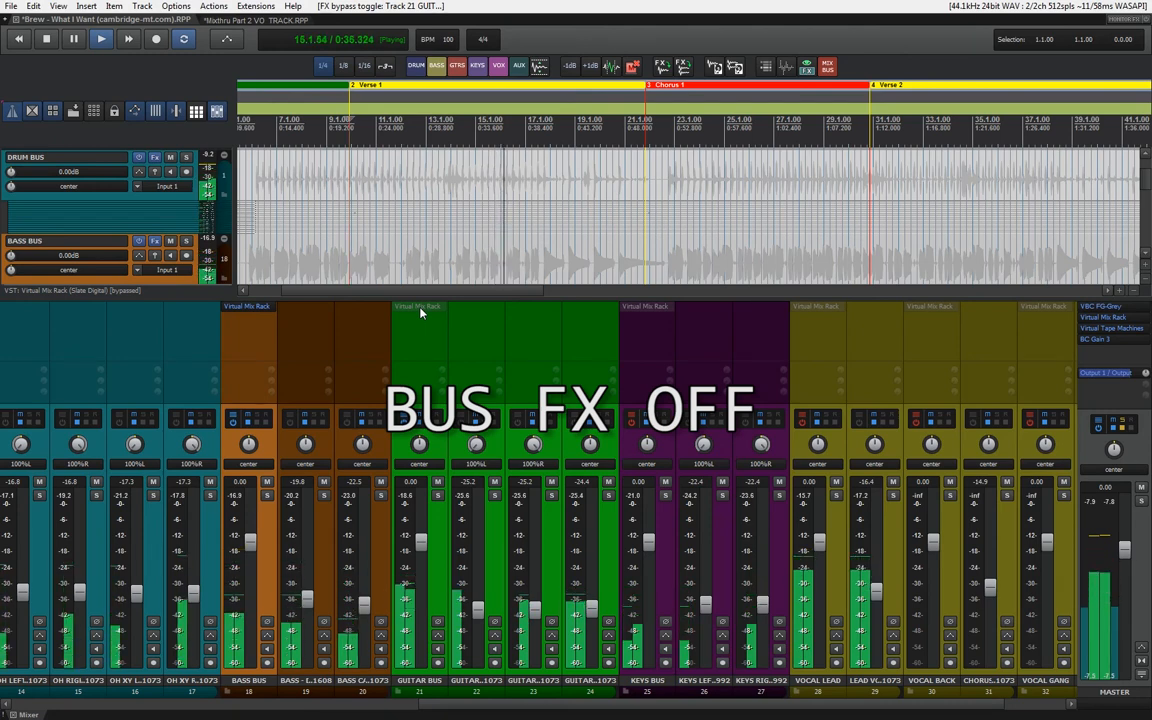
pyautogui.keyDown('shift'); pyautogui.click(420, 310); pyautogui.keyUp('shift')
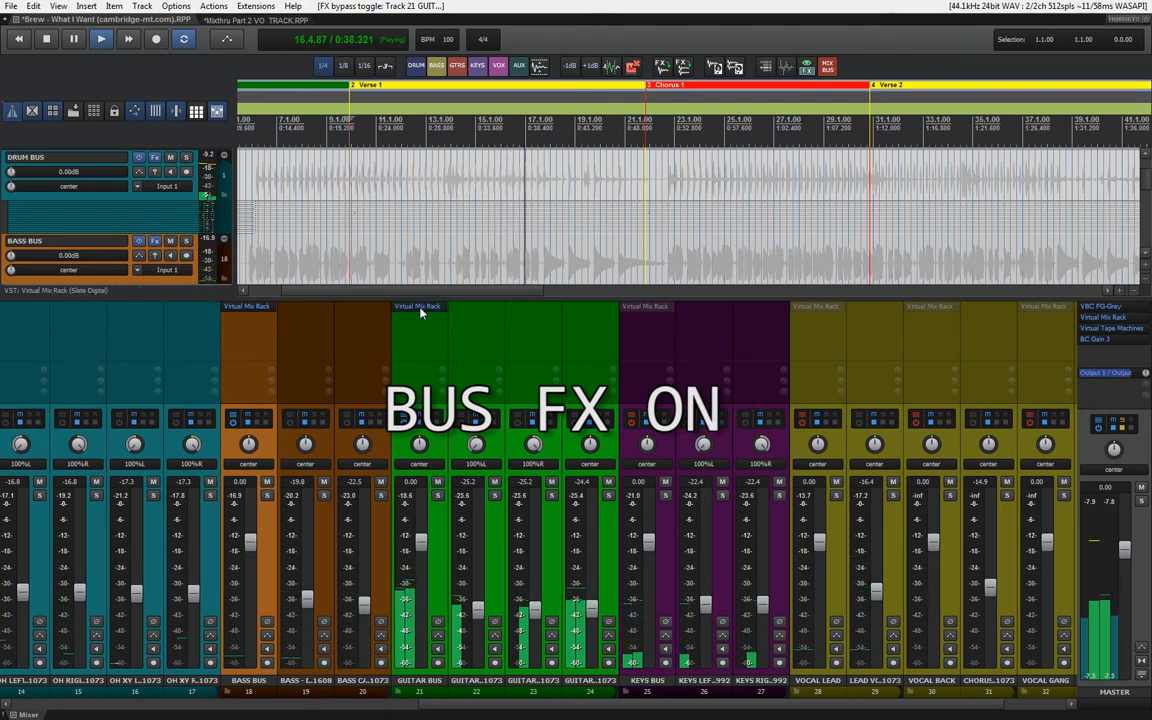
pyautogui.press('space')
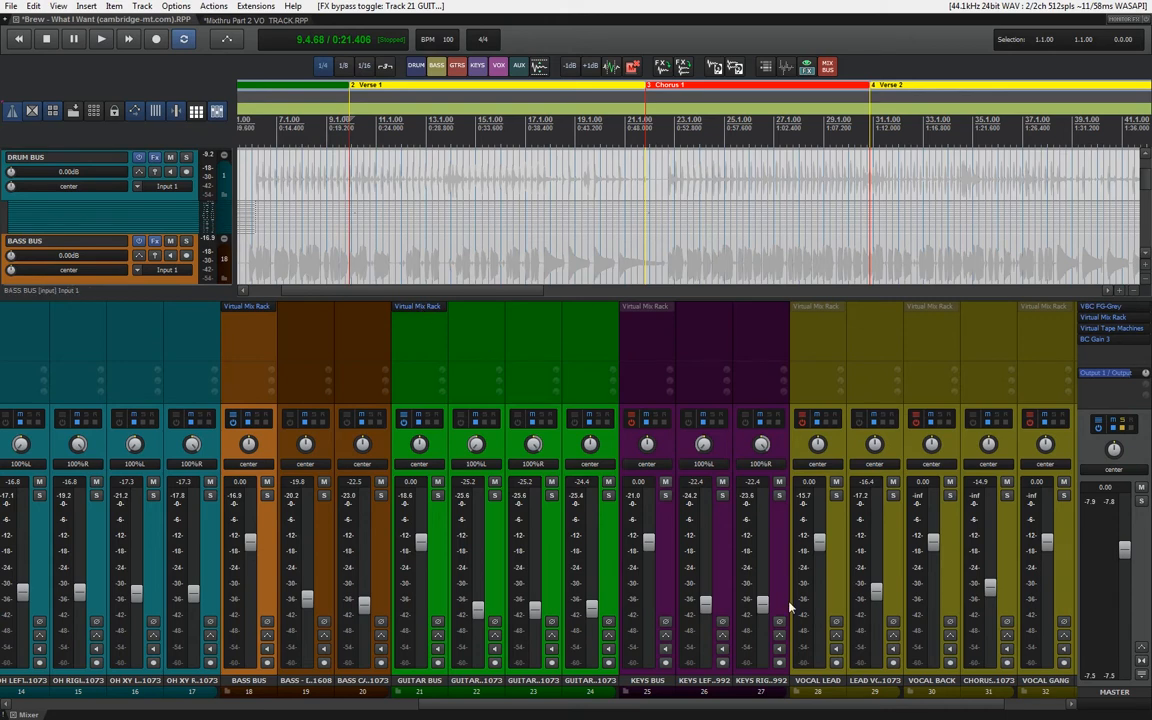
# Enable the effects on the KEYS BUS and review its FG-S, Custom Series Equalizer and Trimmer modules.
pyautogui.hscroll(2, 926, 710)
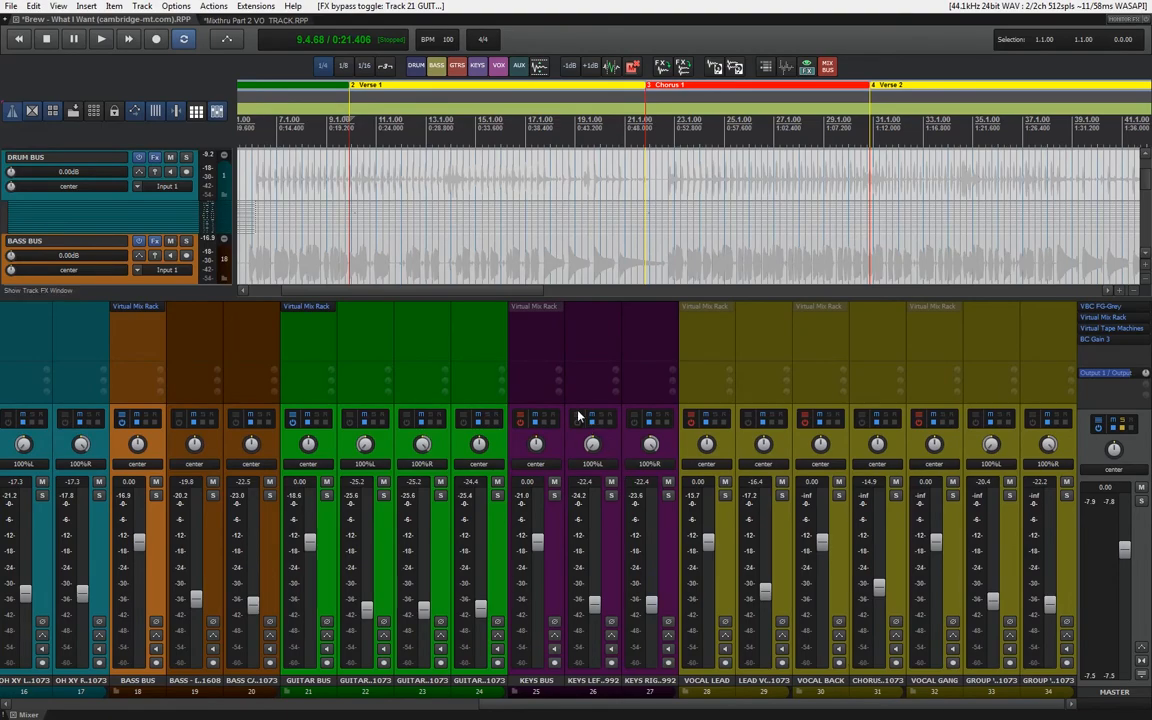
pyautogui.click(522, 416)
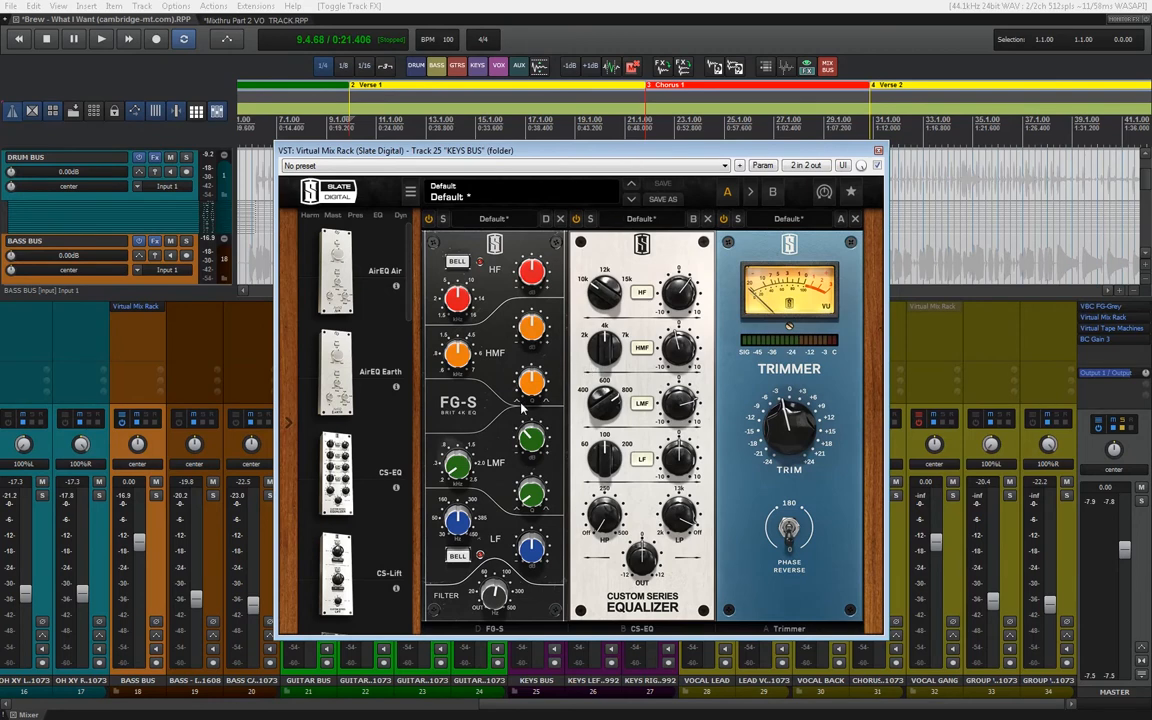
pyautogui.moveTo(674, 330); pyautogui.dragTo(674, 336)
pyautogui.moveTo(462, 476)
pyautogui.click(878, 151)
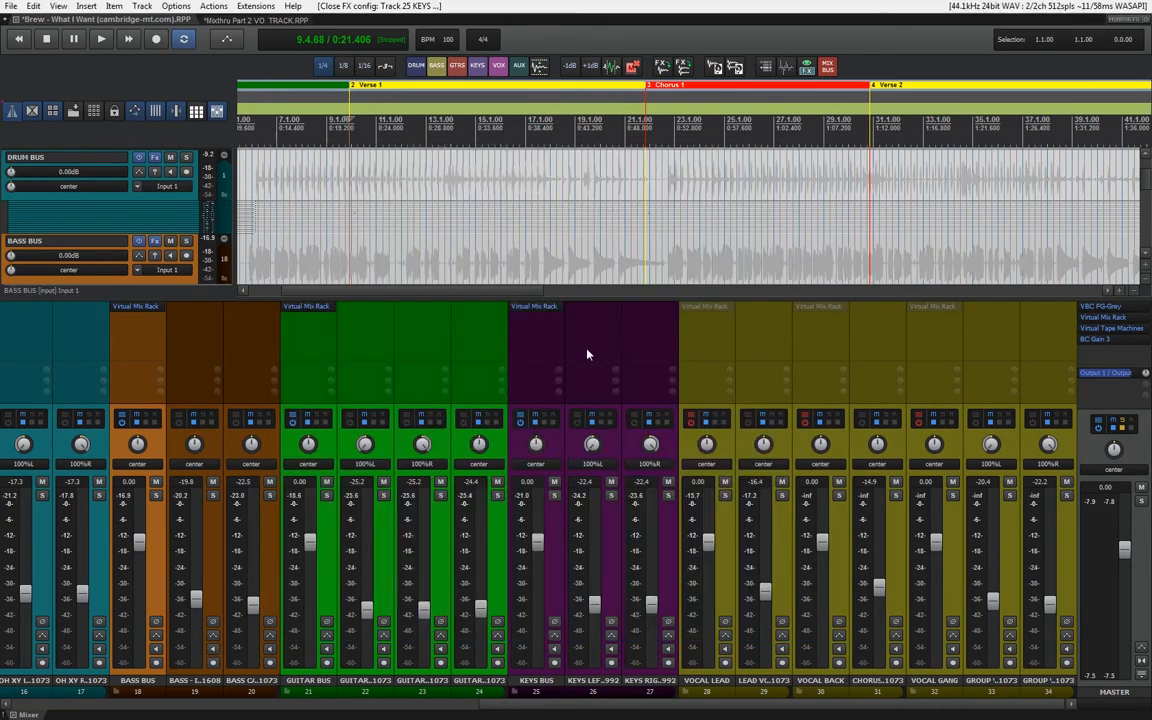
# Play from Verse 1 comparing the mix with the KEYS BUS Virtual Mix Rack bypassed and active, leaving it active.
pyautogui.keyDown('shift'); pyautogui.click(540, 307); pyautogui.keyUp('shift')
pyautogui.press('space')
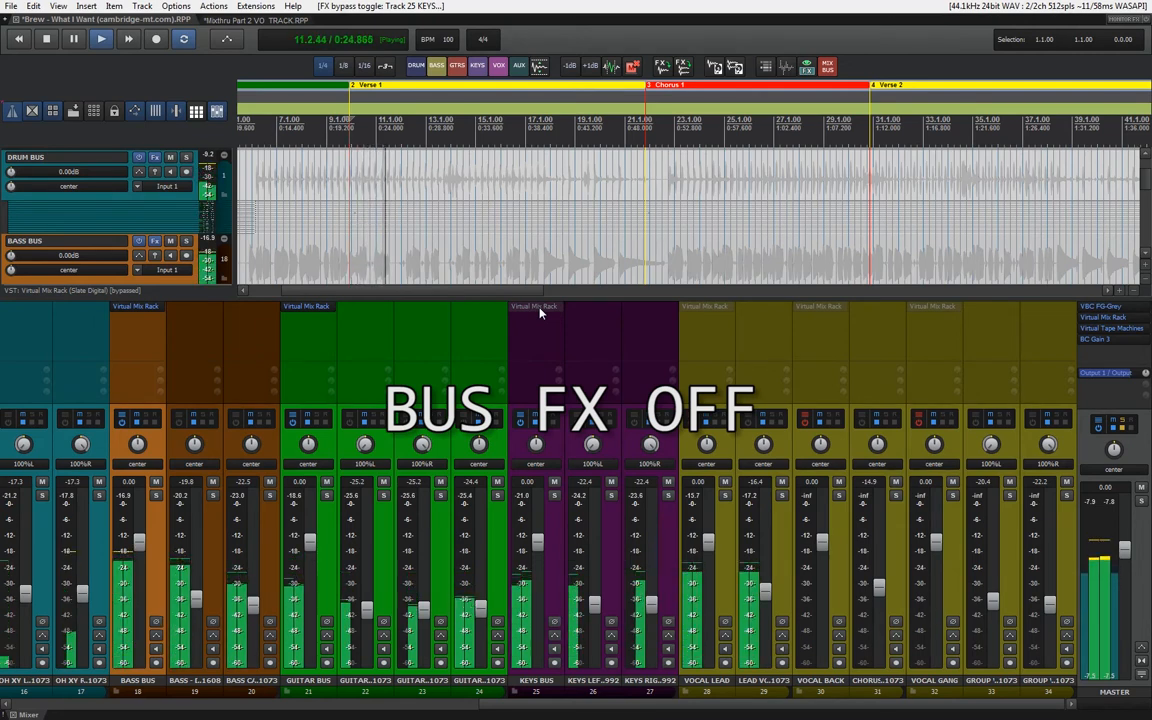
pyautogui.keyDown('shift'); pyautogui.click(540, 313); pyautogui.keyUp('shift')
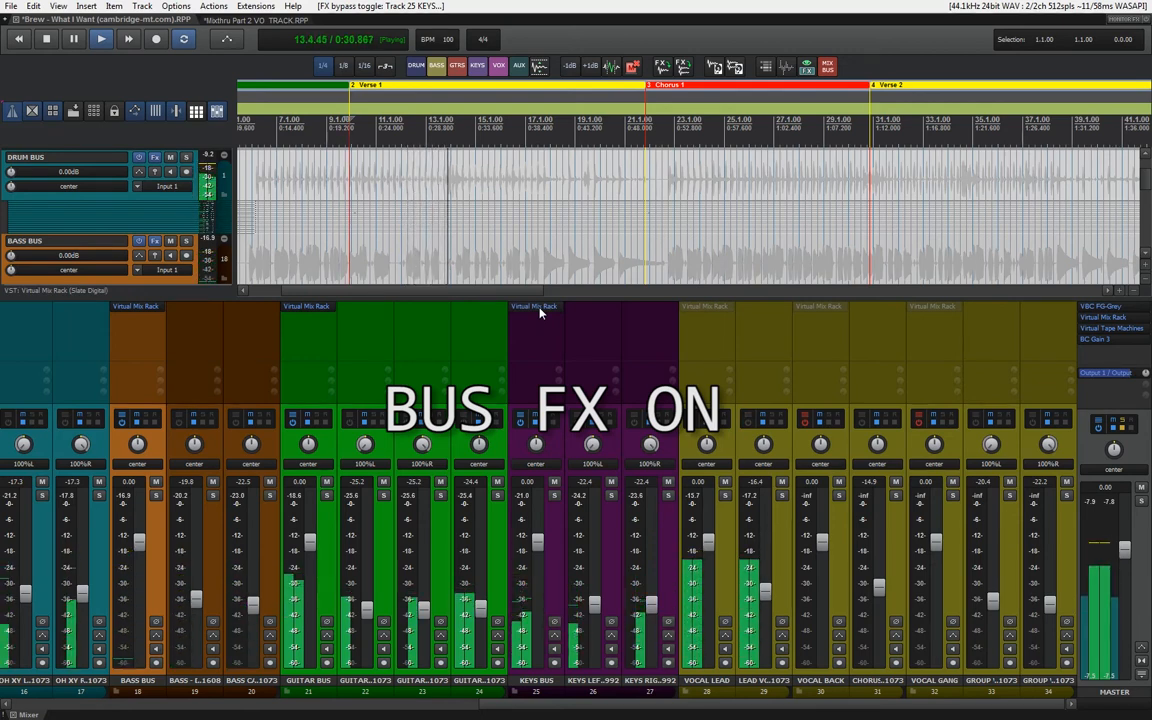
pyautogui.keyDown('shift'); pyautogui.click(540, 313); pyautogui.keyUp('shift')
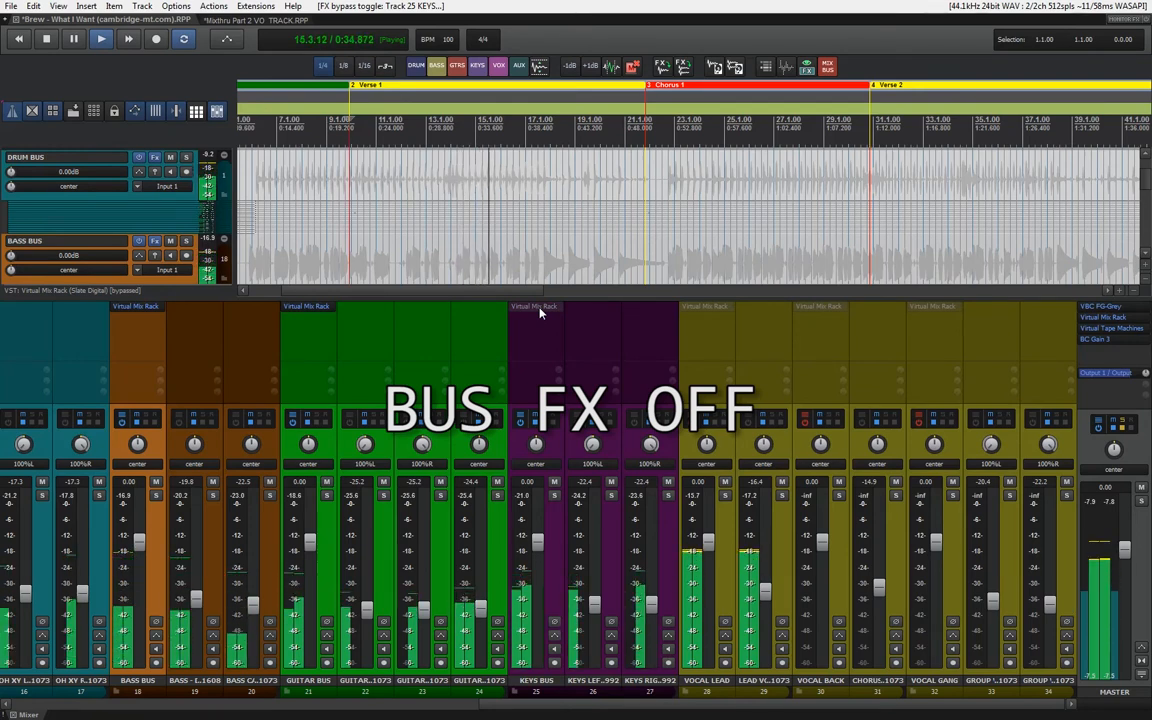
pyautogui.press('space')
pyautogui.keyDown('shift'); pyautogui.click(540, 313); pyautogui.keyUp('shift')
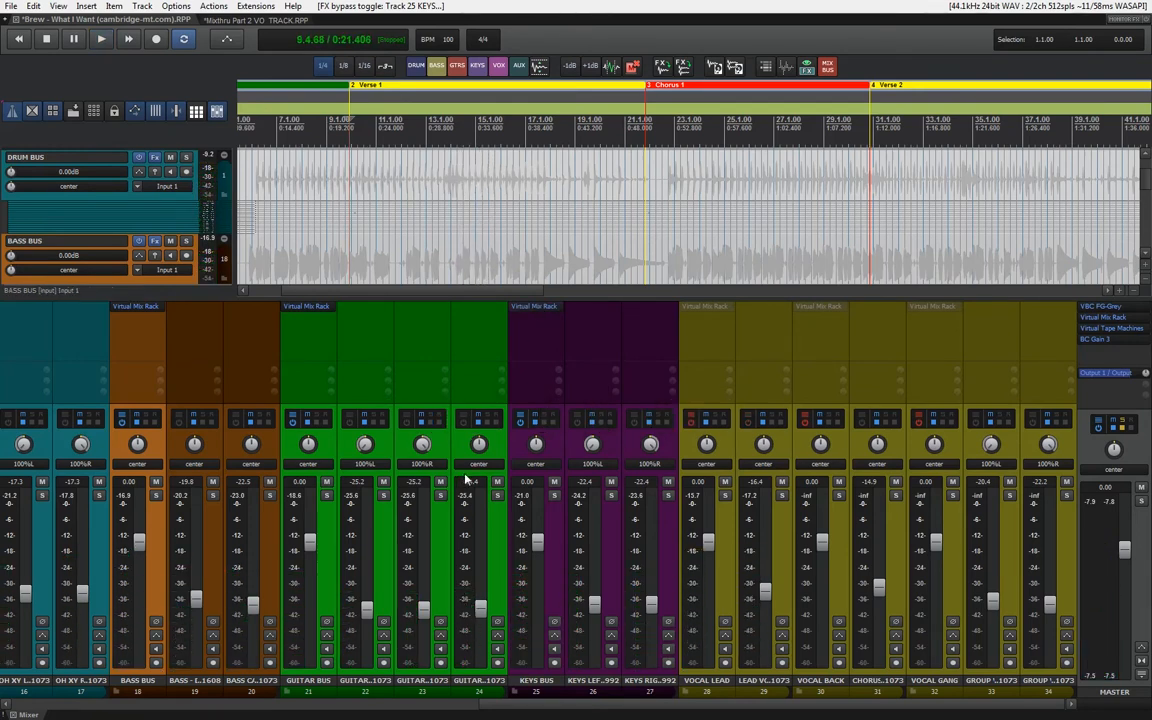
# Solo the BASS BUS and KEYS BUS, compare them during playback with the keys Virtual Mix Rack bypassed and active, and unsolo both.
pyautogui.click(157, 496)
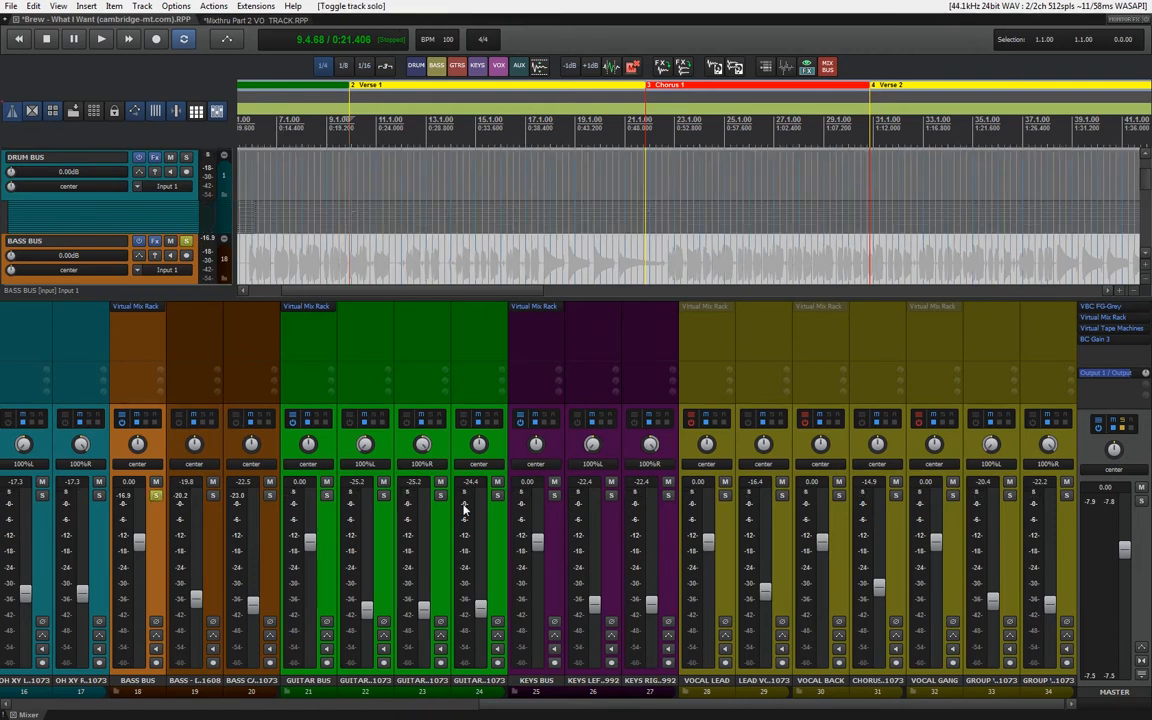
pyautogui.click(555, 496)
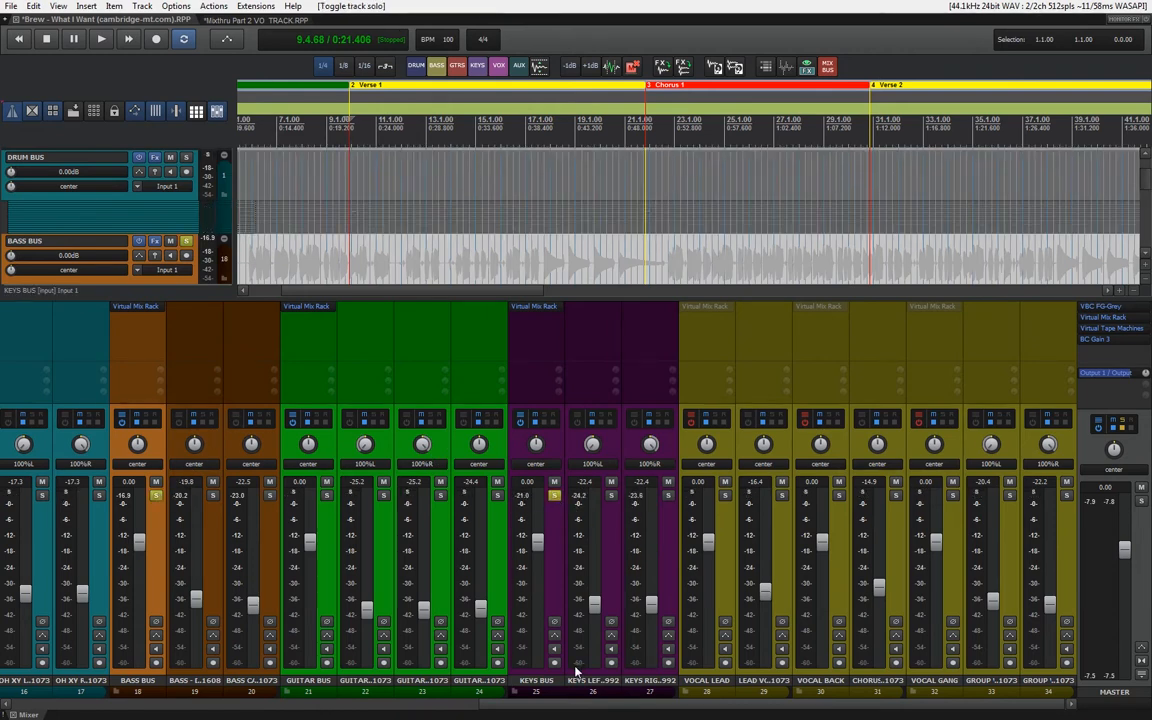
pyautogui.keyDown('shift'); pyautogui.click(536, 309); pyautogui.keyUp('shift')
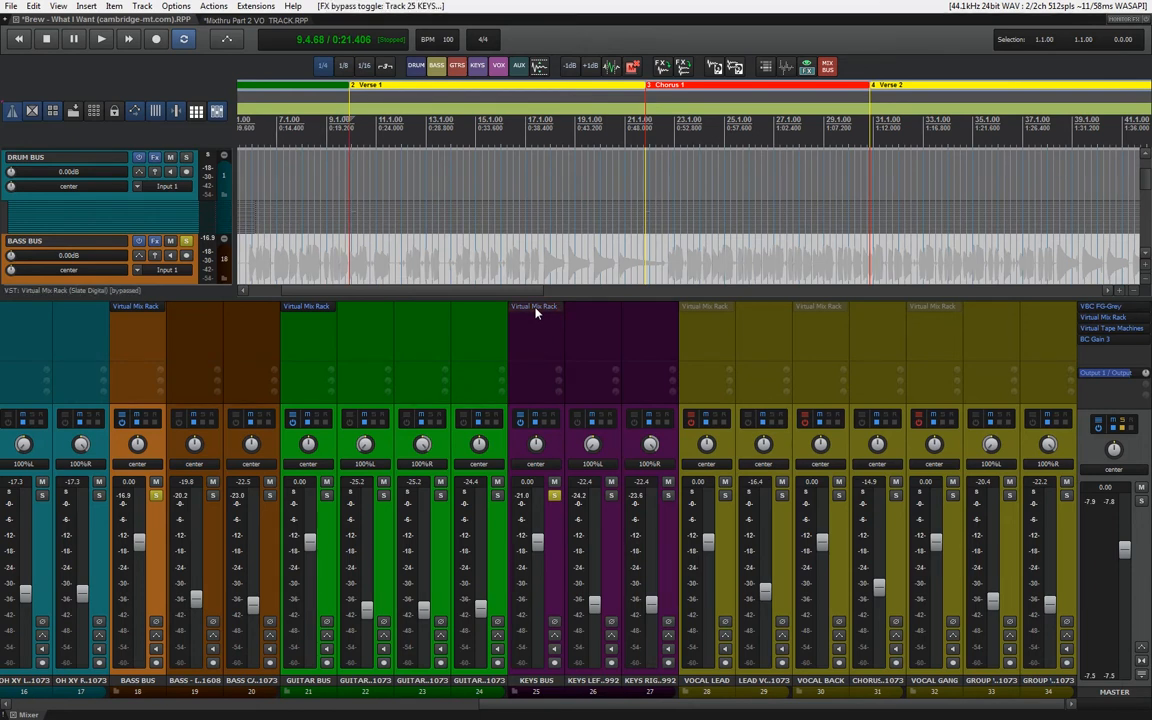
pyautogui.press('space')
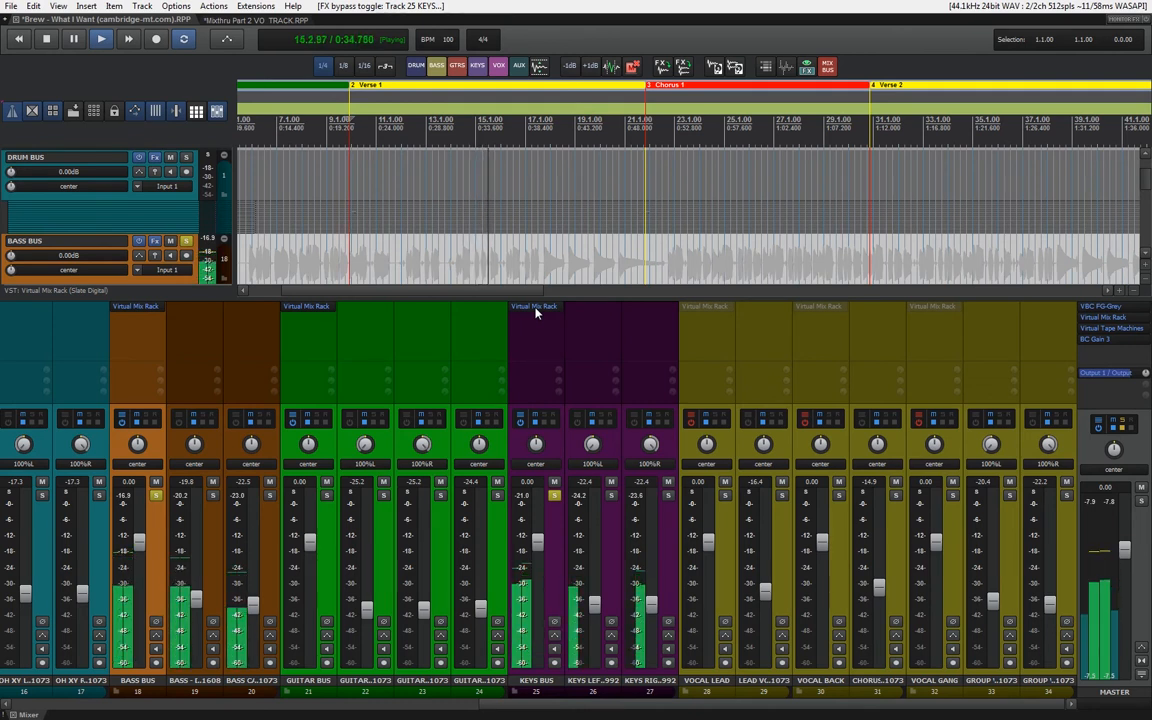
pyautogui.press('space')
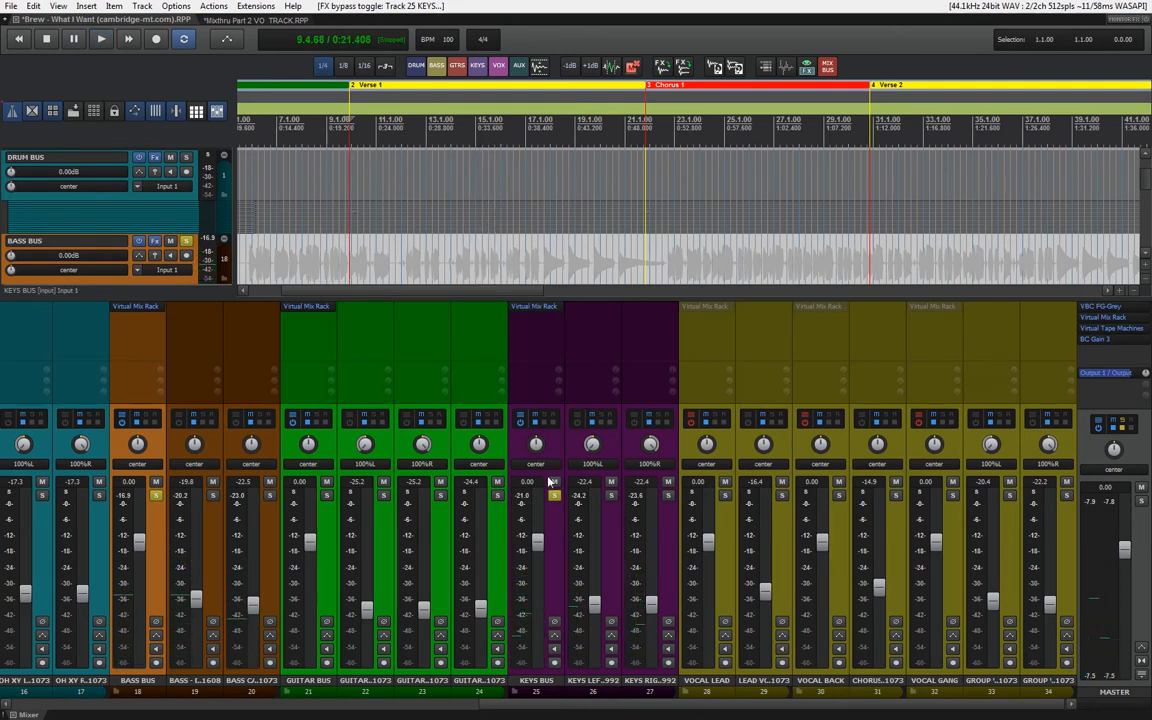
pyautogui.click(553, 497)
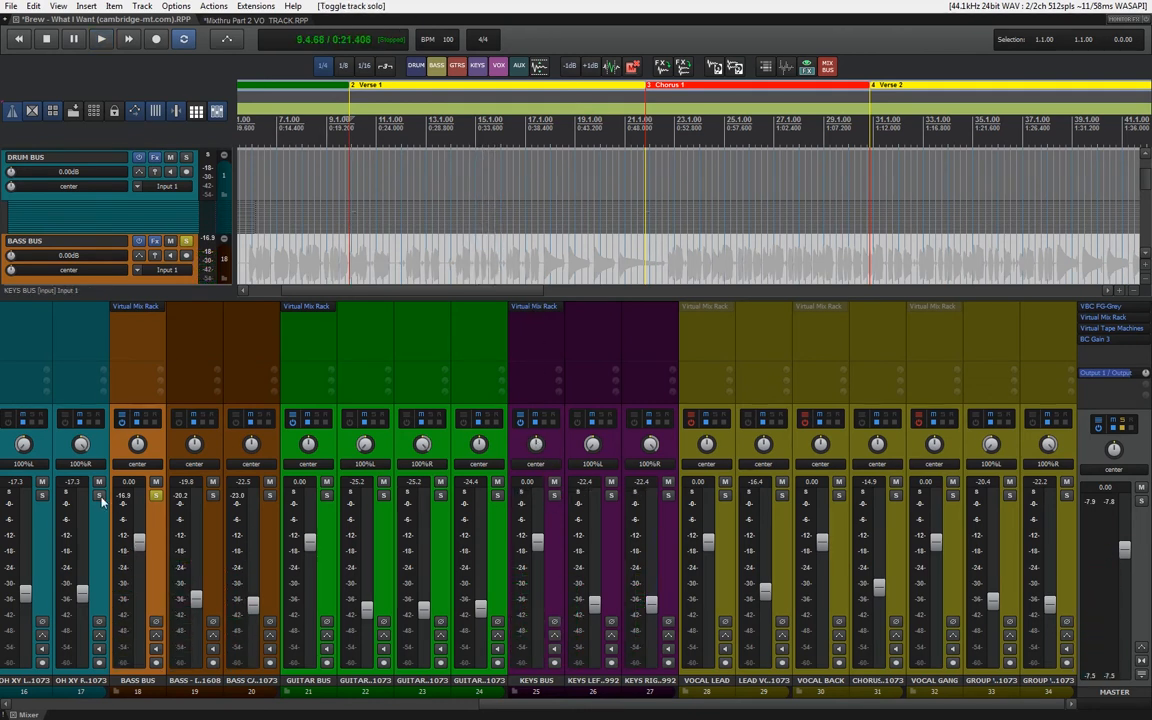
pyautogui.click(155, 497)
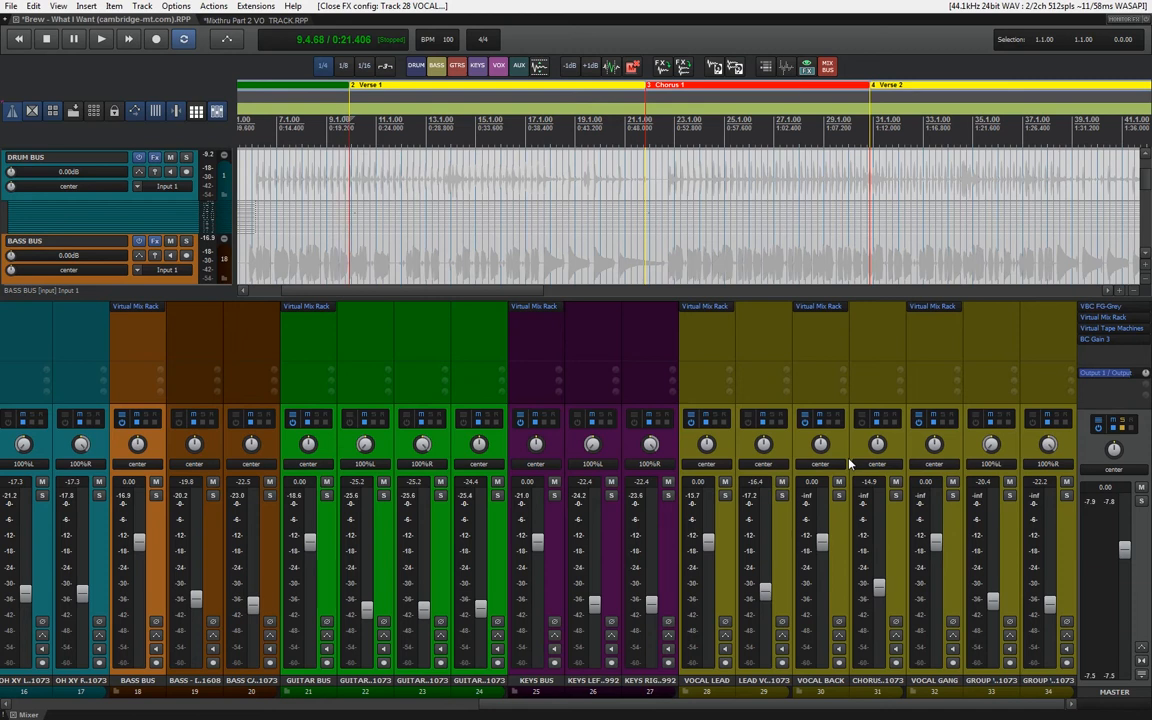
# Open the VOCAL LEAD bus's Virtual Mix Rack, review the Custom Series Equalizer's HMF settings, and close it.
pyautogui.click(713, 311)
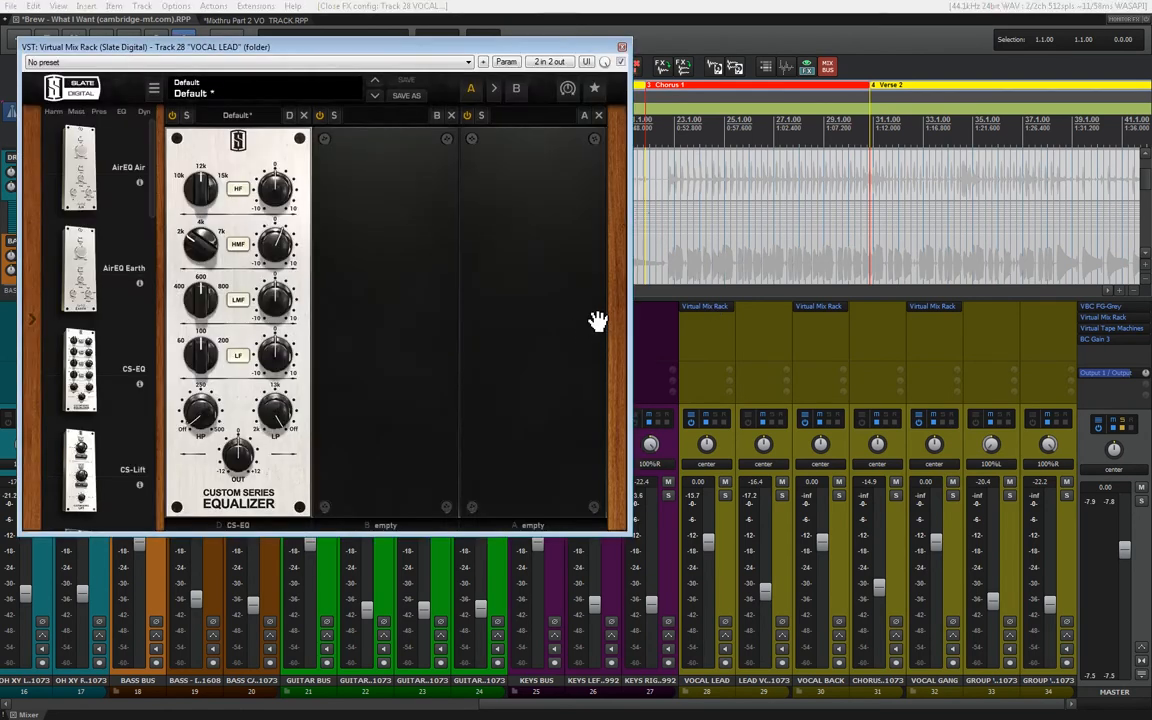
pyautogui.moveTo(450, 59); pyautogui.dragTo(722, 150)
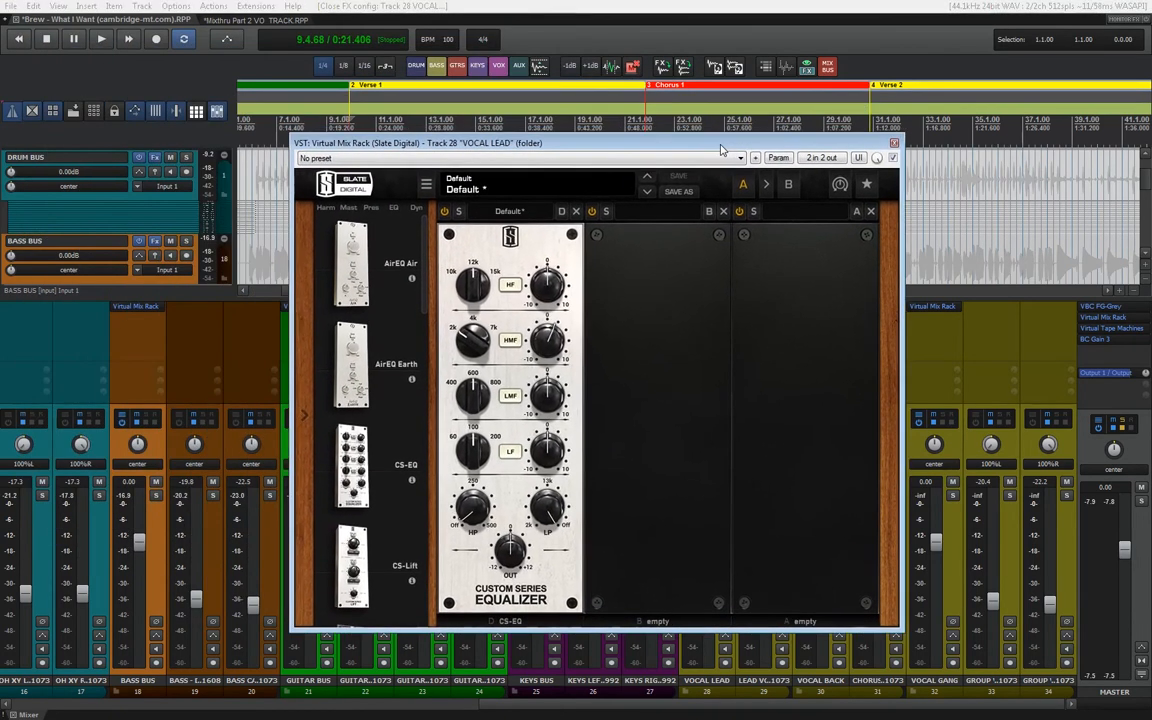
pyautogui.moveTo(679, 152); pyautogui.dragTo(459, 132)
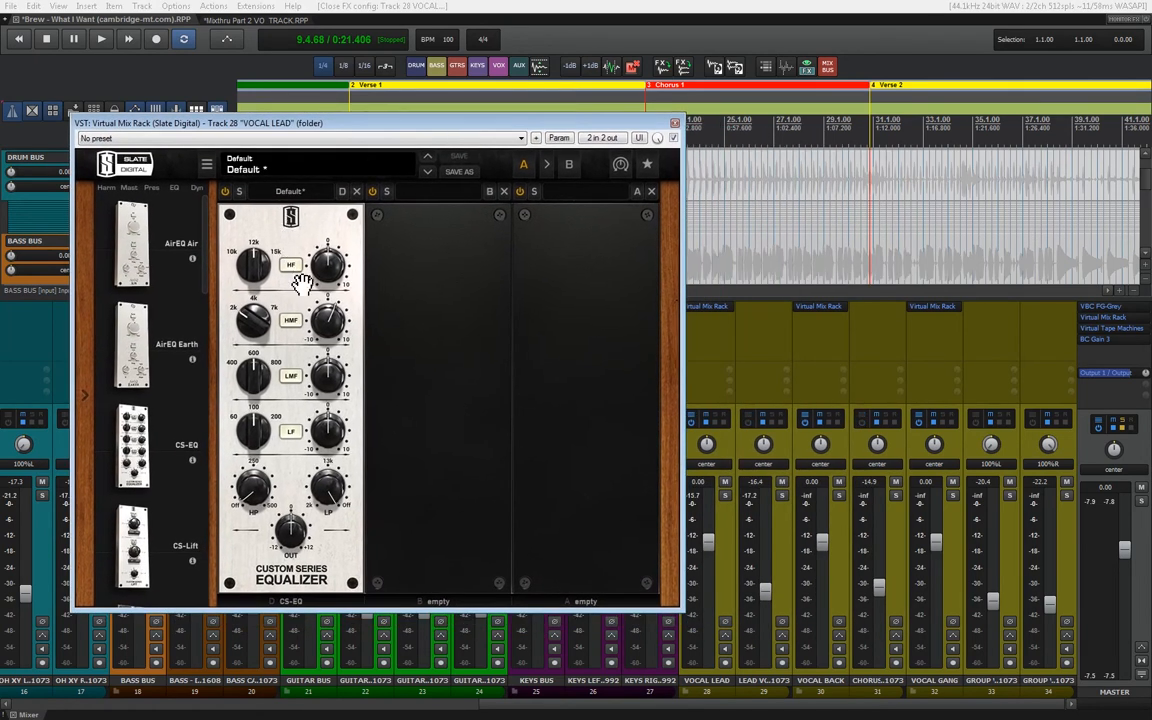
pyautogui.moveTo(331, 333)
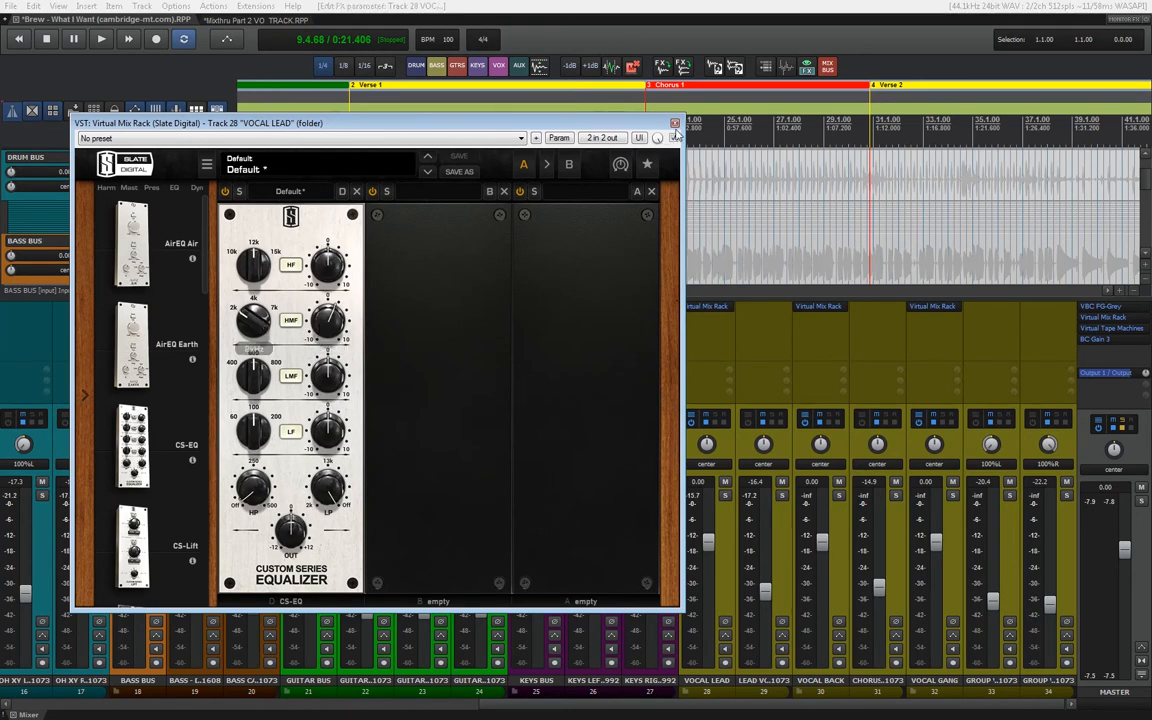
pyautogui.click(676, 124)
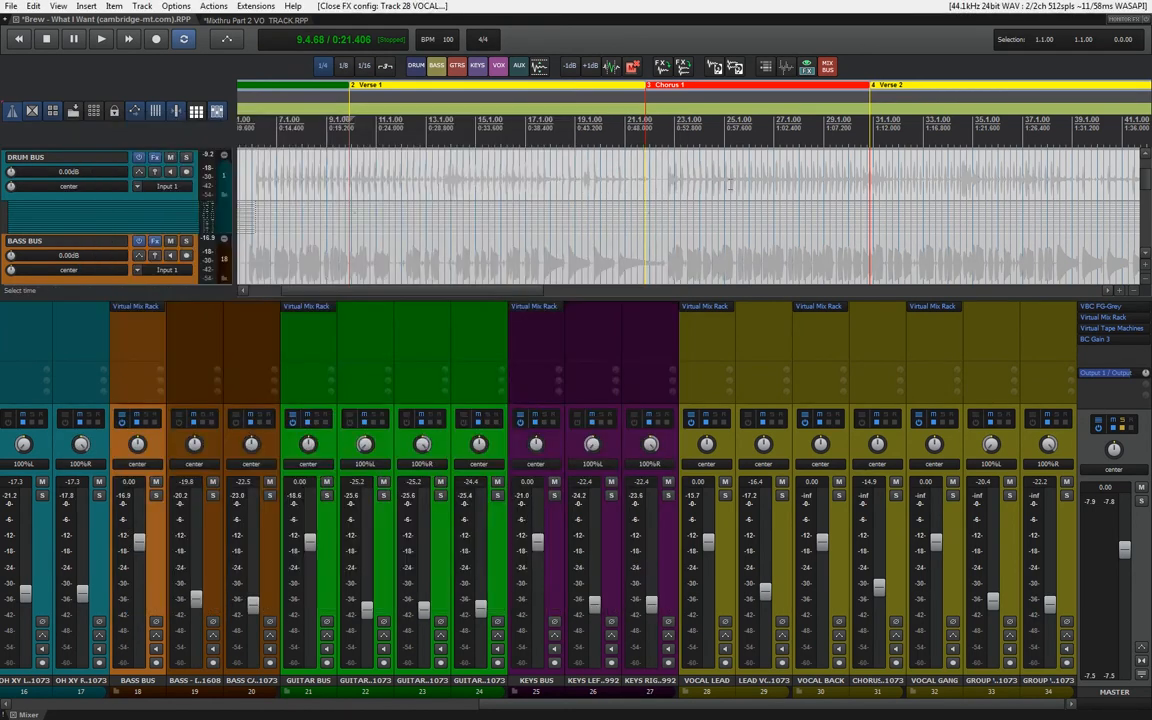
# Open the VOCAL BACK bus's Virtual Mix Rack, check its equalizer's HMF frequency and gain, and close it.
pyautogui.click(820, 306)
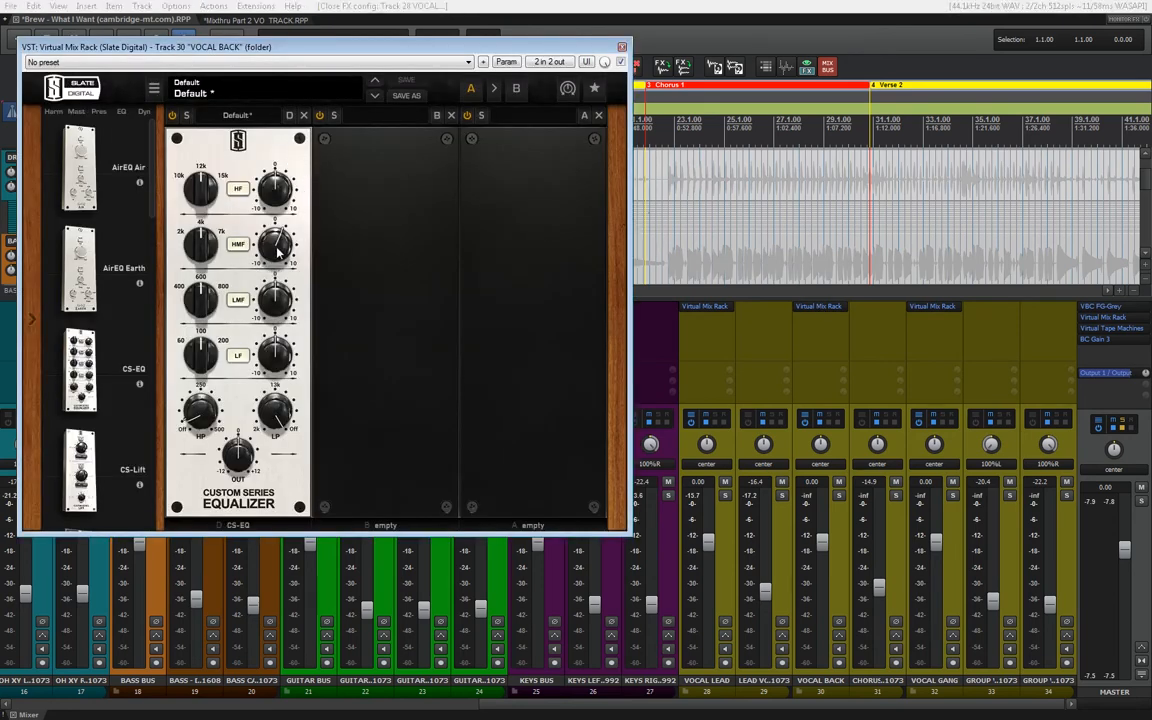
pyautogui.moveTo(201, 249)
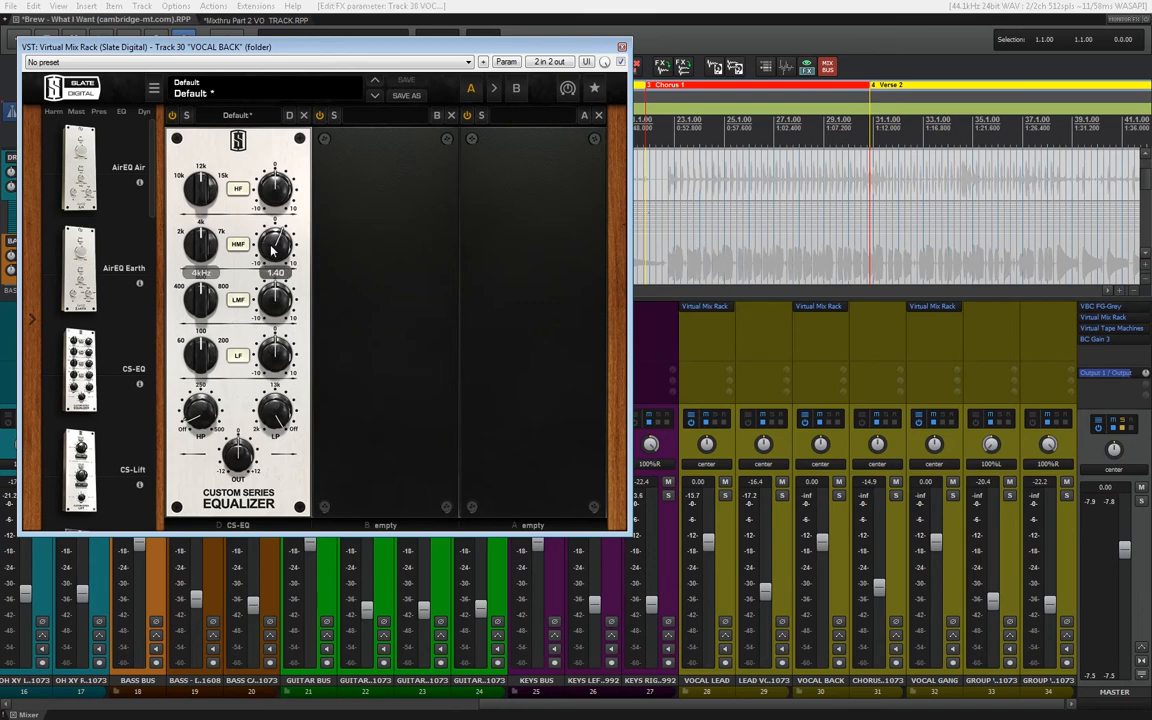
pyautogui.click(622, 46)
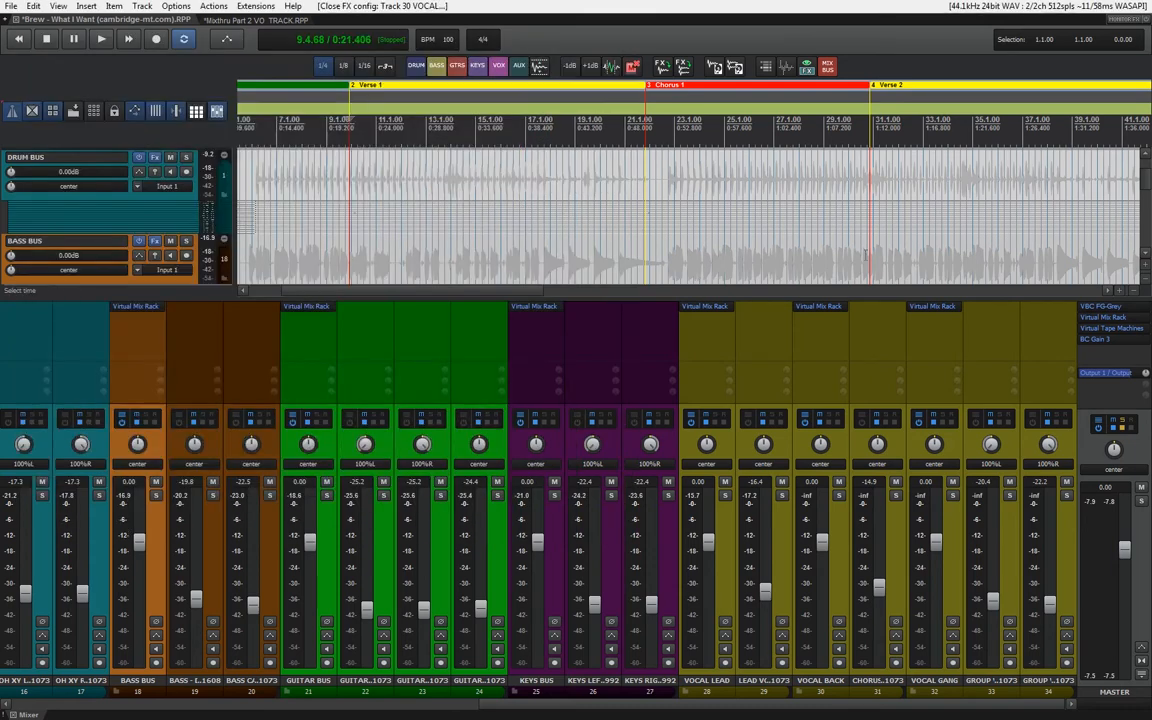
# Open the VOCAL GANG bus's Virtual Mix Rack, review its equalizer's HF, HMF, LF and high-pass settings, and close it.
pyautogui.click(921, 310)
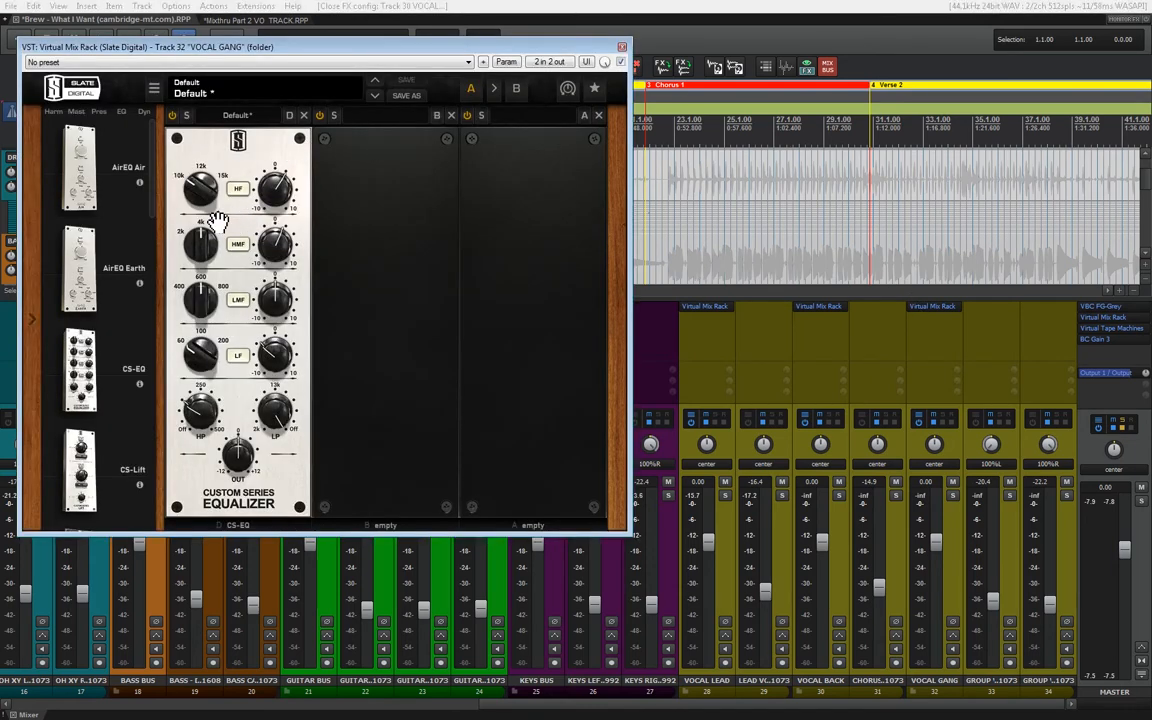
pyautogui.moveTo(198, 197)
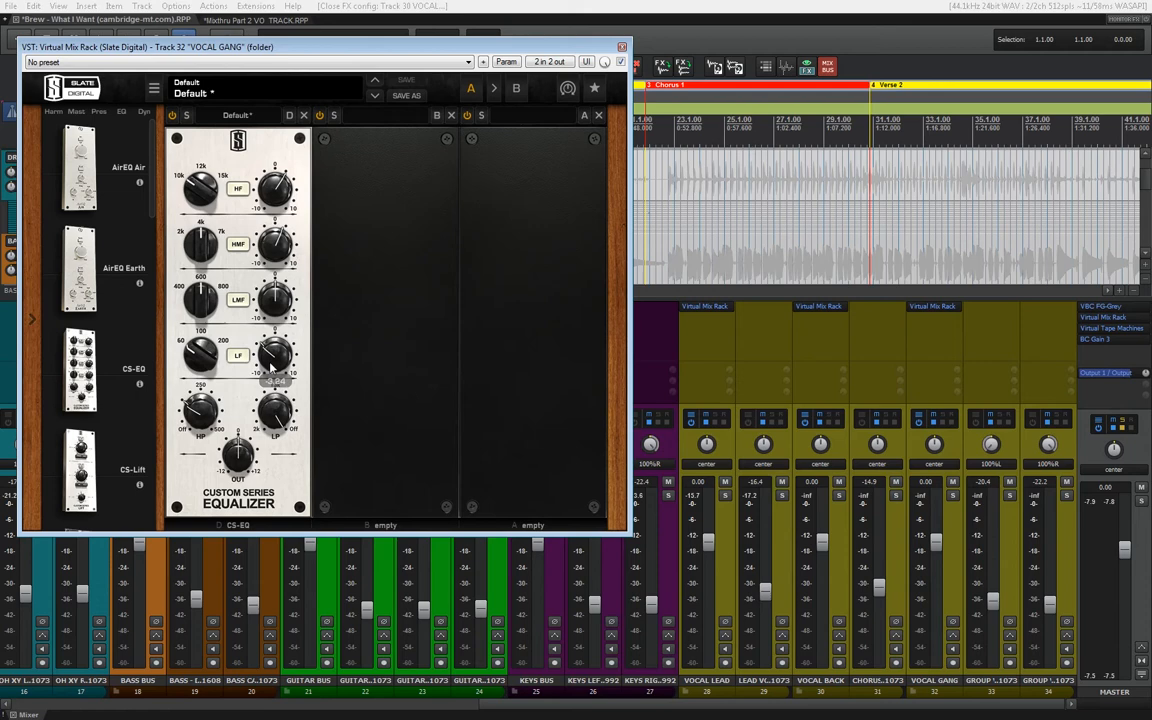
pyautogui.moveTo(208, 420)
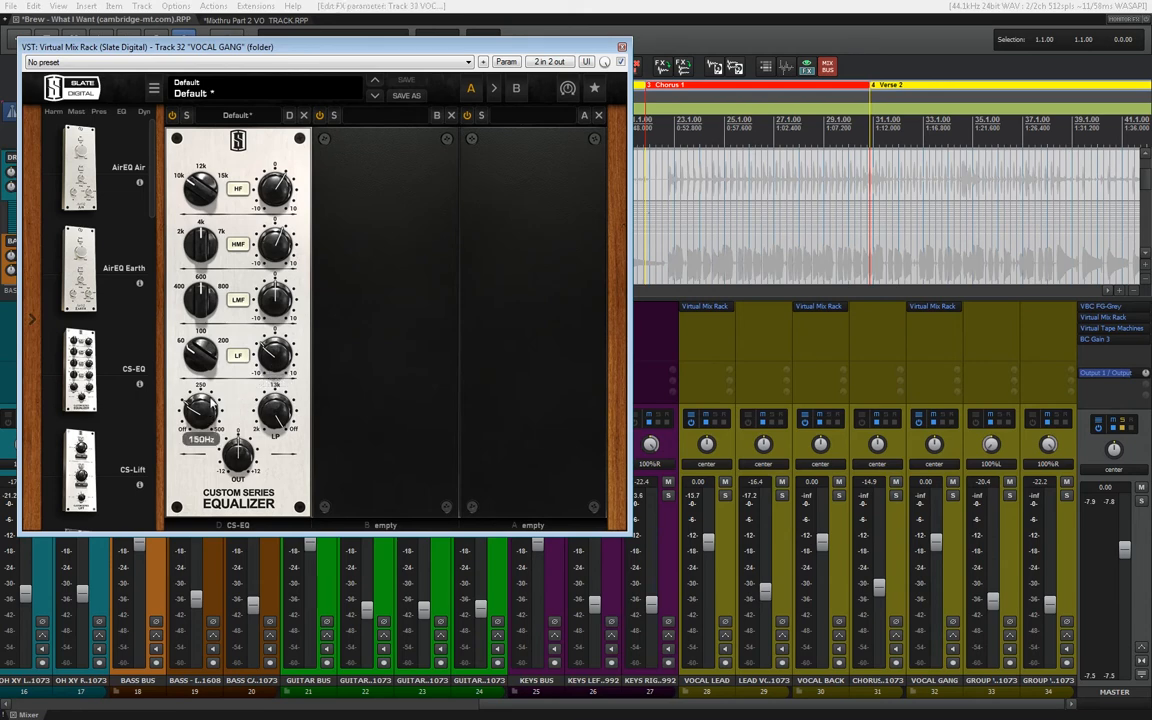
pyautogui.moveTo(280, 243)
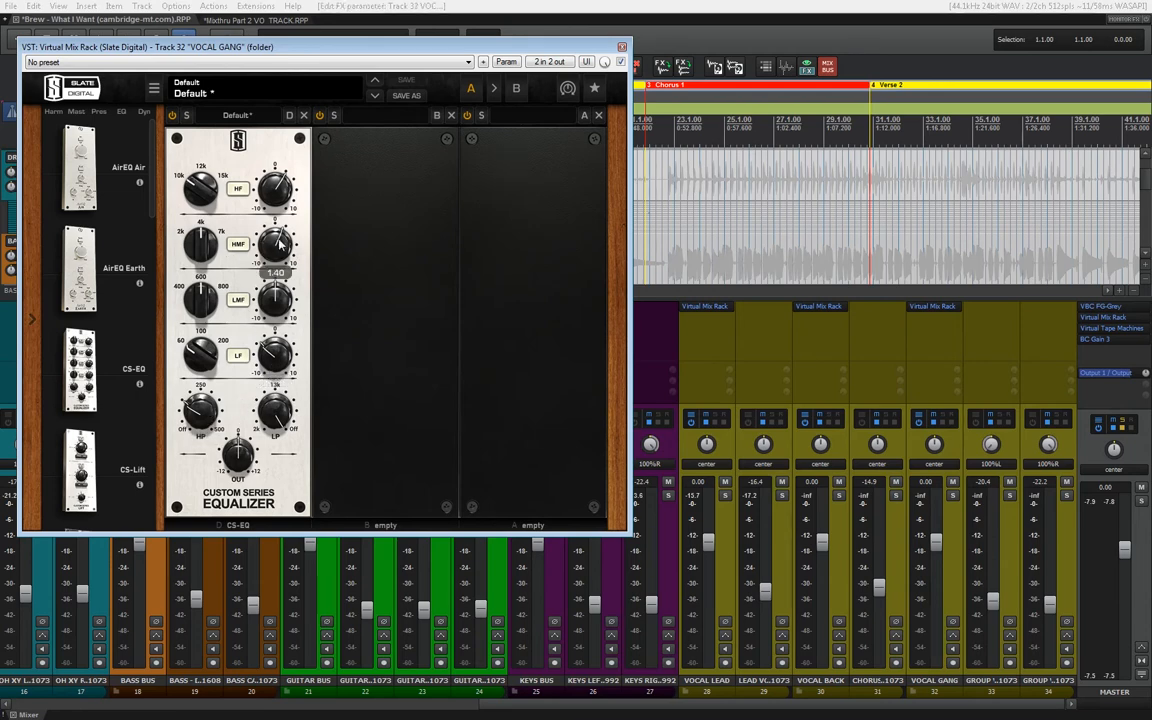
pyautogui.click(622, 46)
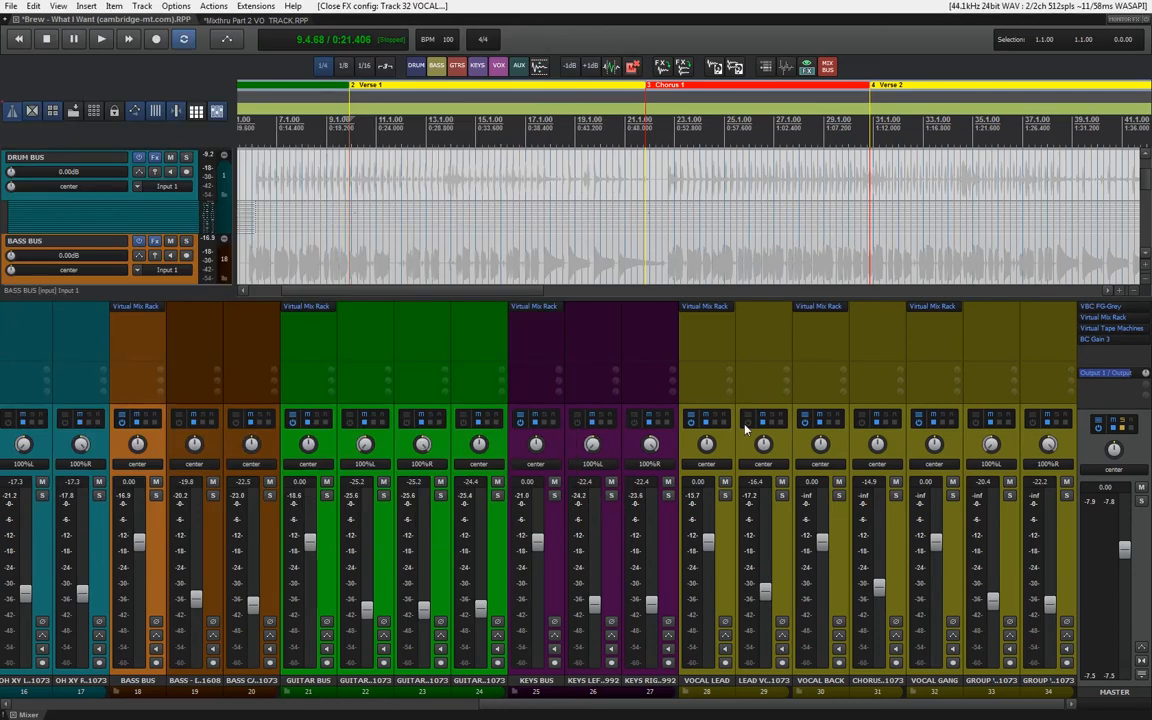
# Select the VOCAL LEAD, VOCAL BACK and VOCAL GANG buses and play Chorus 1, comparing their effects bypassed and active.
pyautogui.click(728, 447)
pyautogui.click(823, 443)
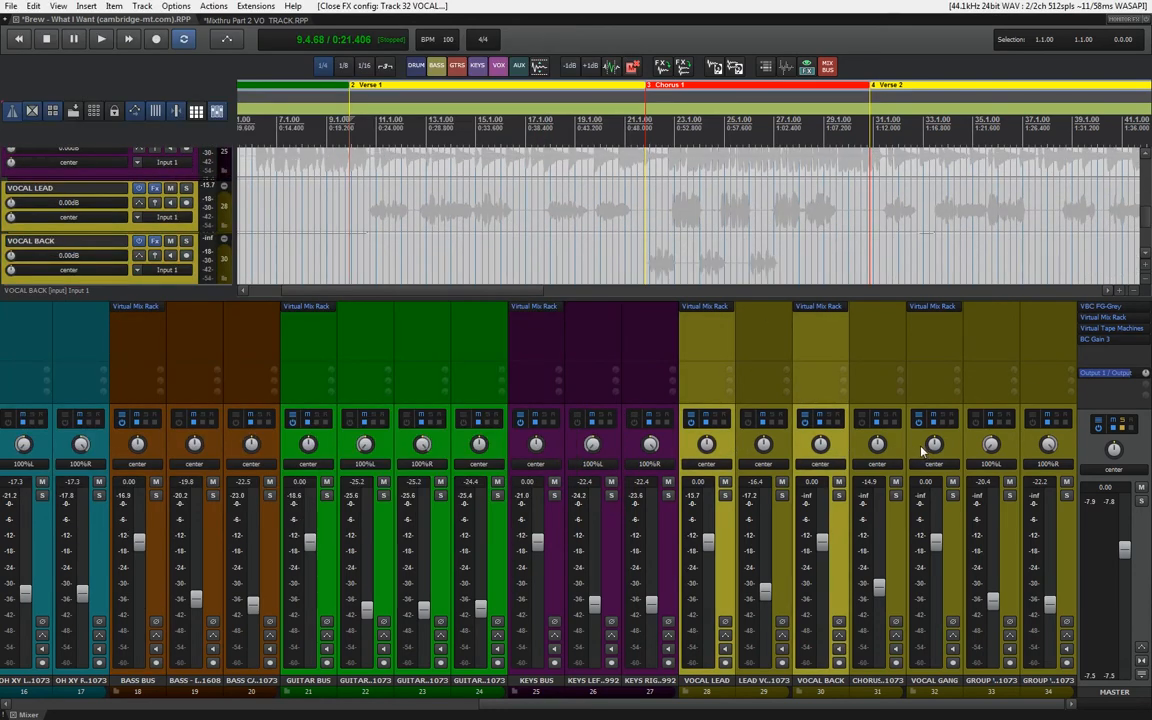
pyautogui.click(915, 446)
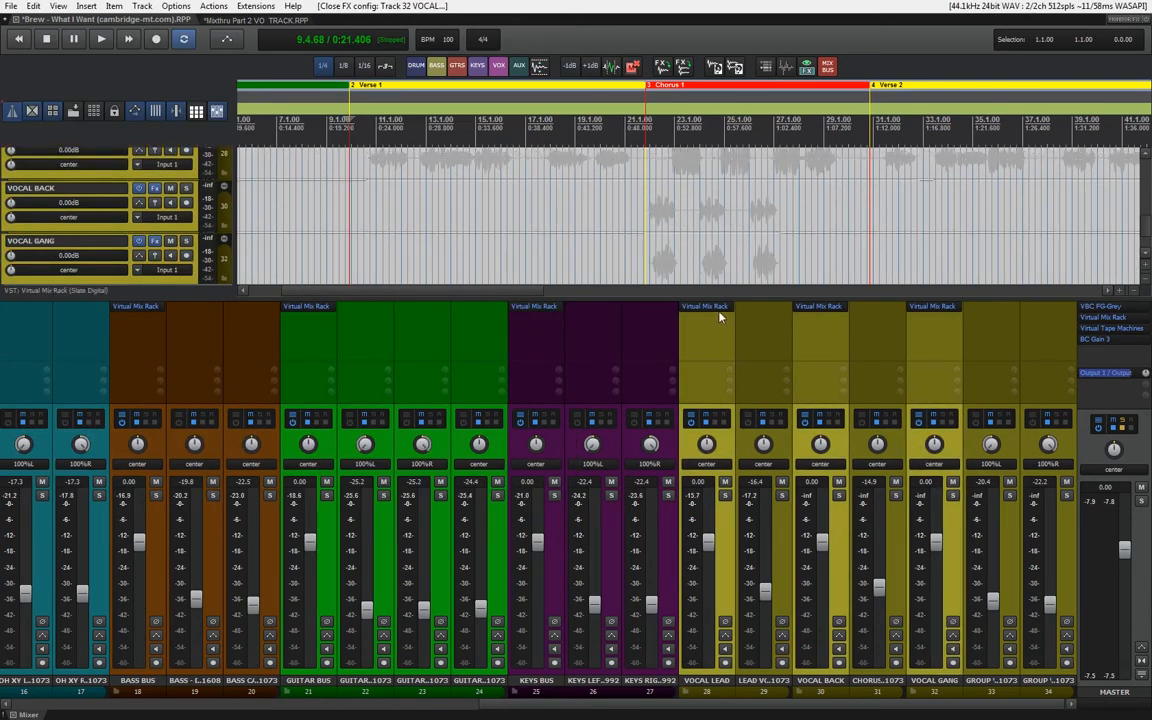
pyautogui.doubleClick(664, 87)
pyautogui.press('space')
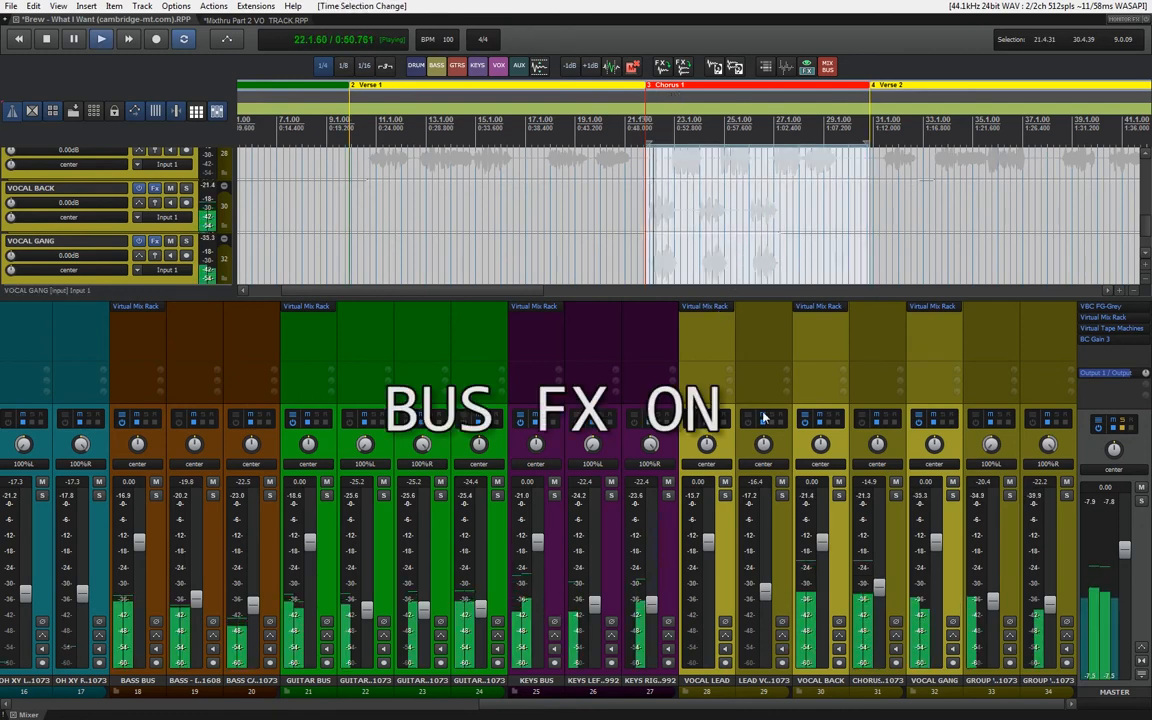
pyautogui.click(692, 428)
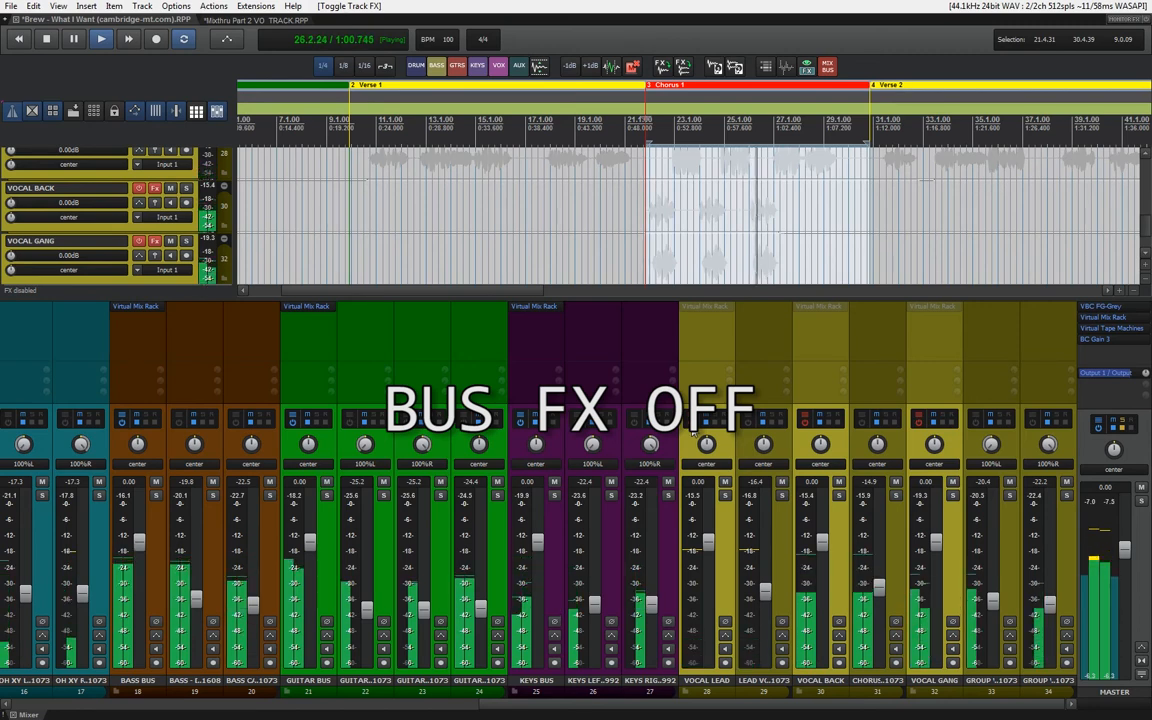
pyautogui.click(693, 428)
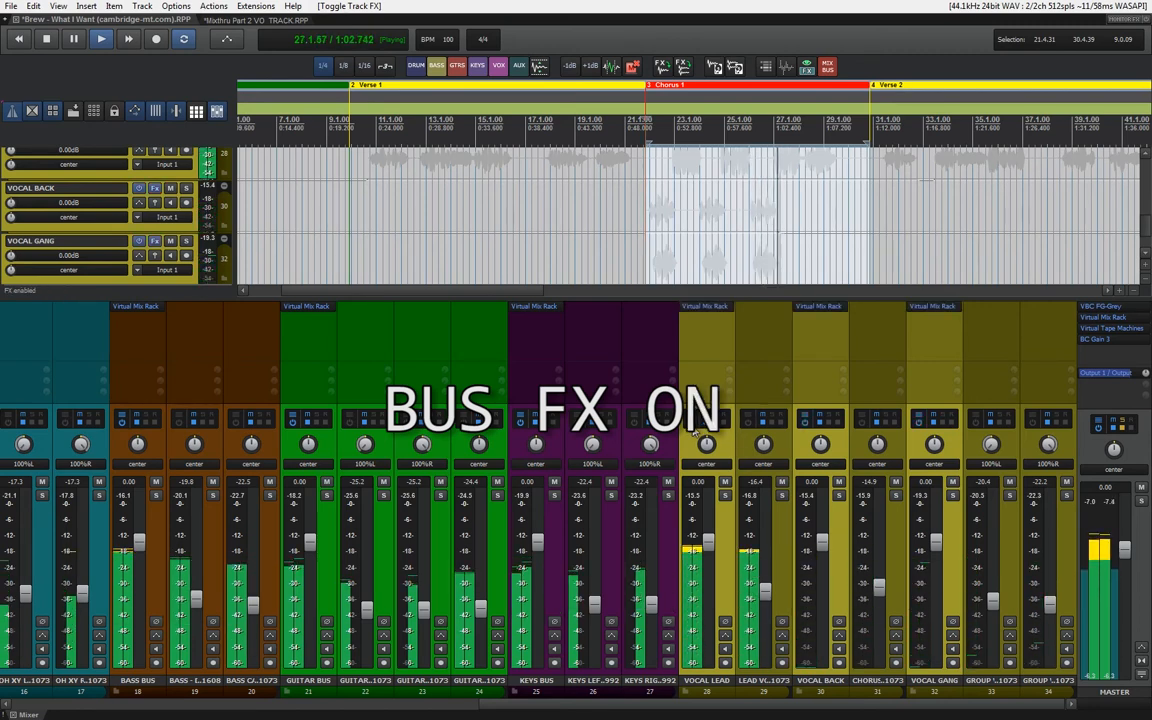
pyautogui.press('space')
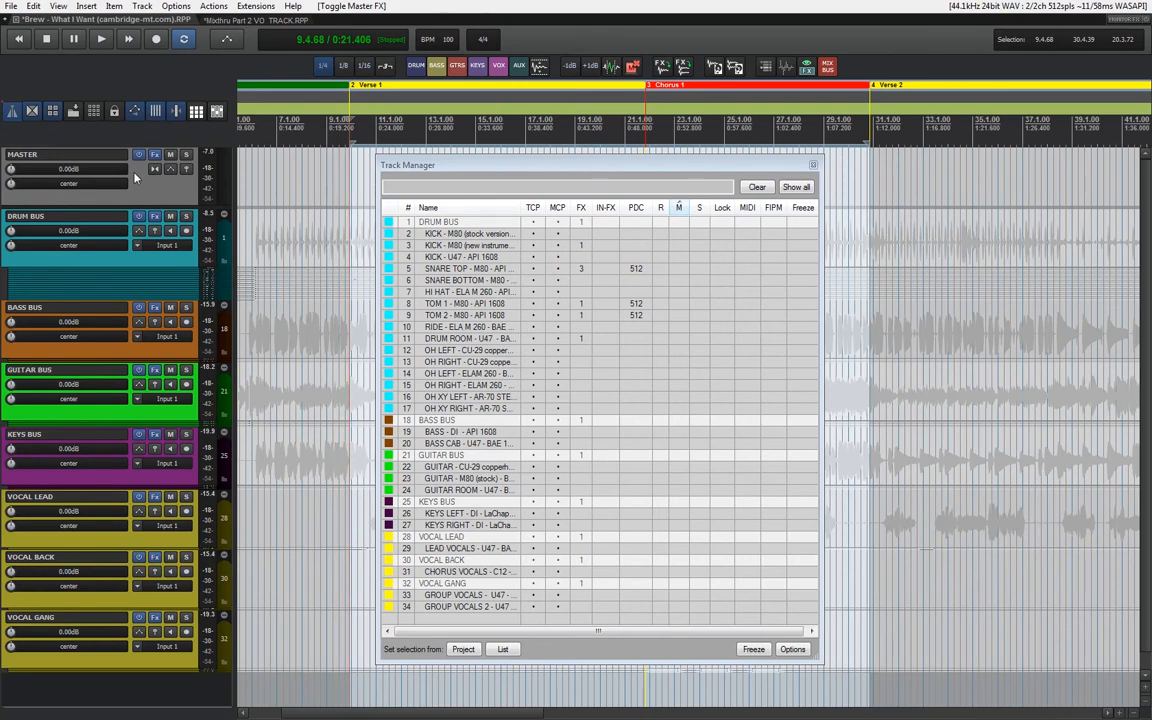
# Play from Verse 1 into Chorus 1, repeatedly bypassing and re-enabling the effects on the master and all buses together.
pyautogui.press('space')
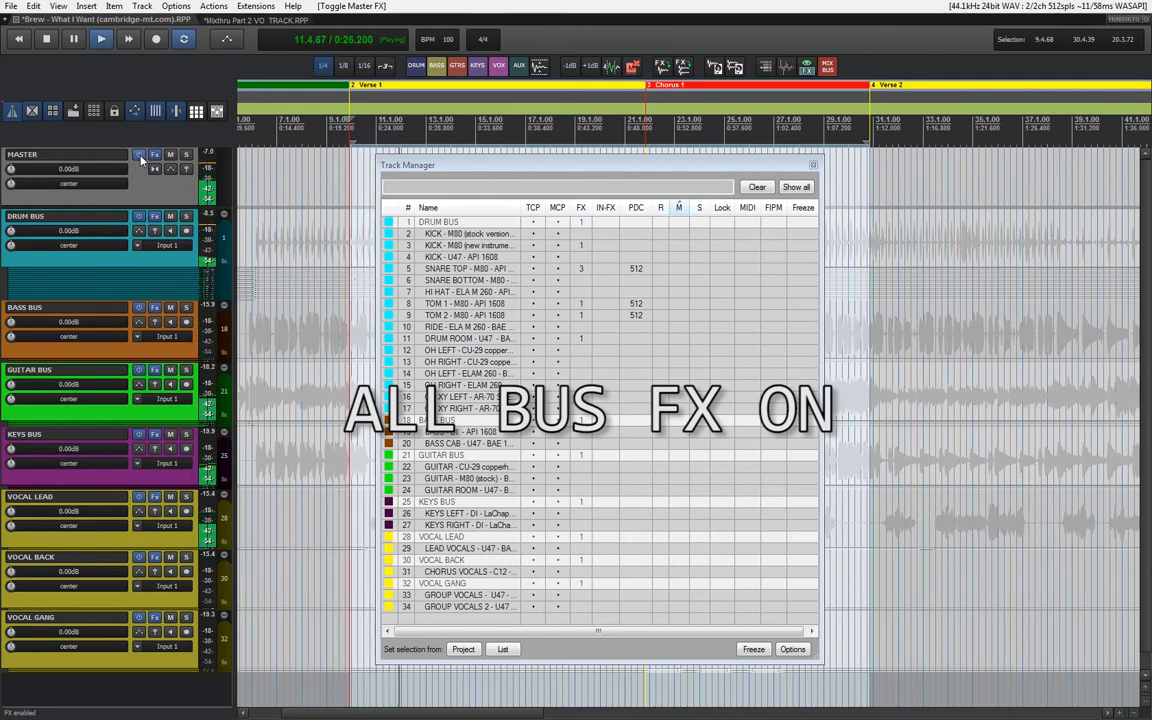
pyautogui.click(139, 155)
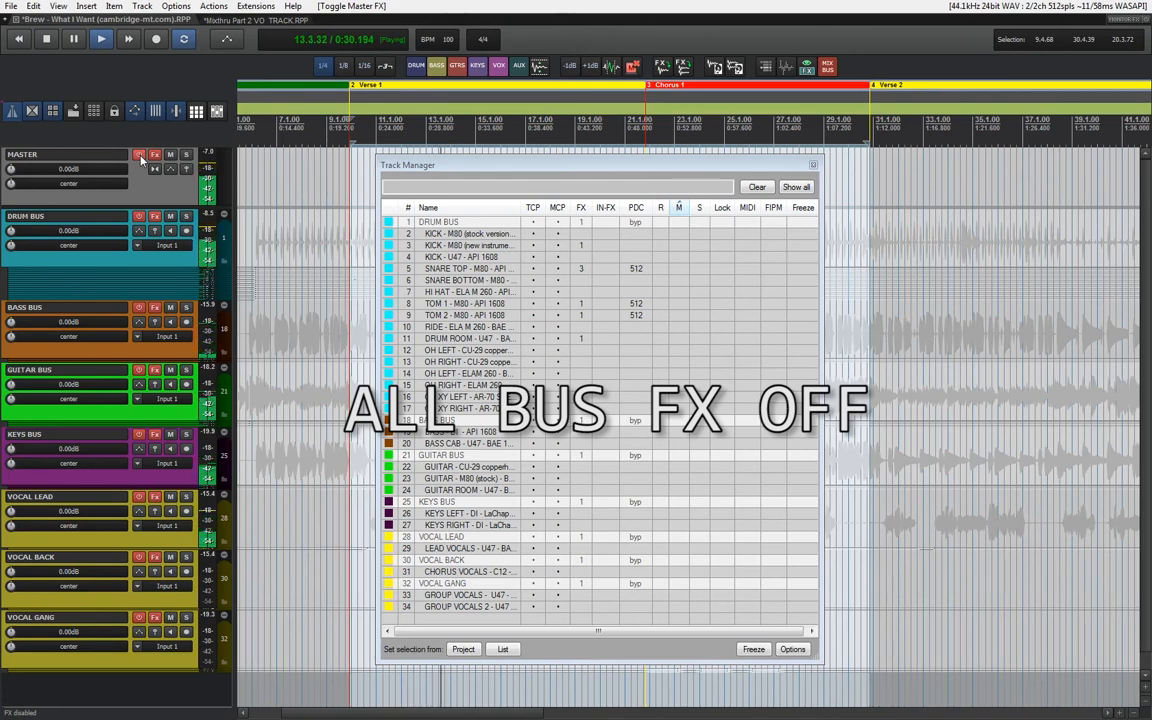
pyautogui.click(139, 155)
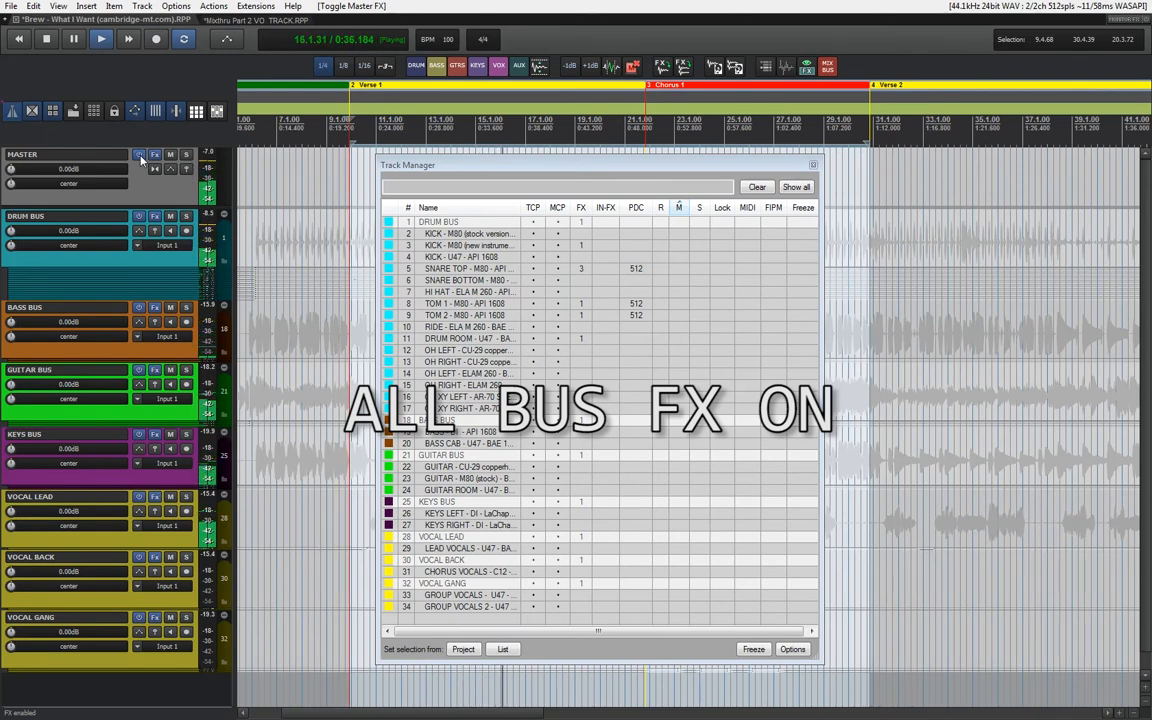
pyautogui.click(140, 157)
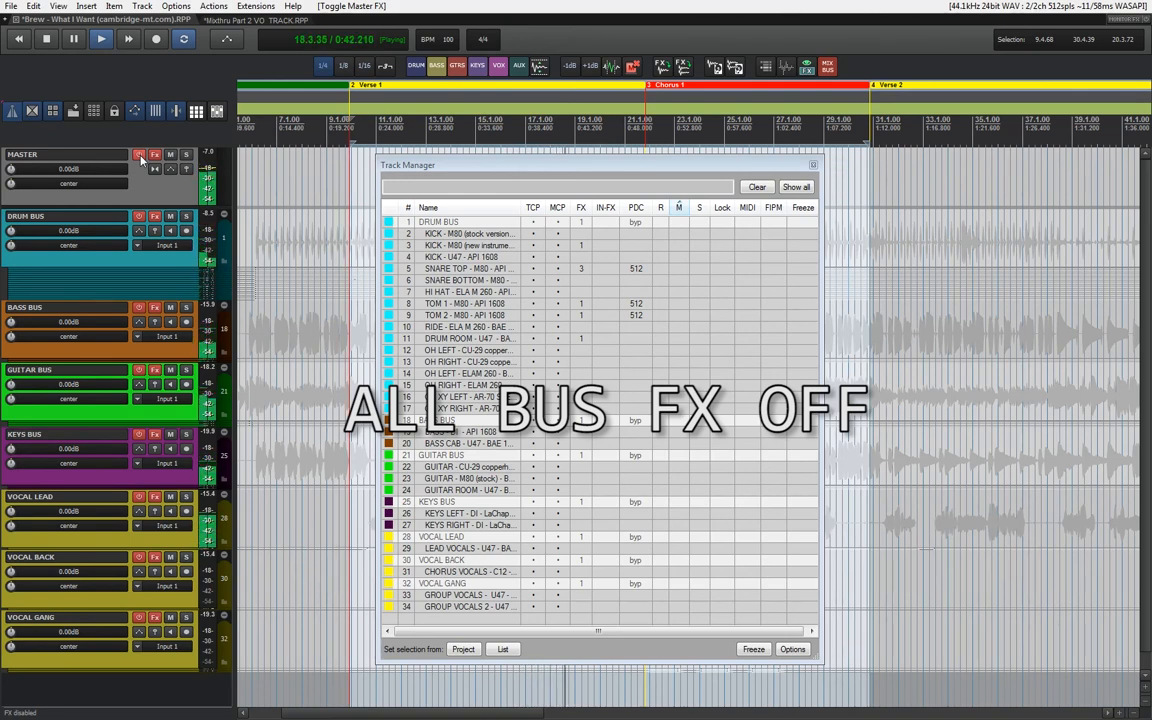
pyautogui.click(140, 157)
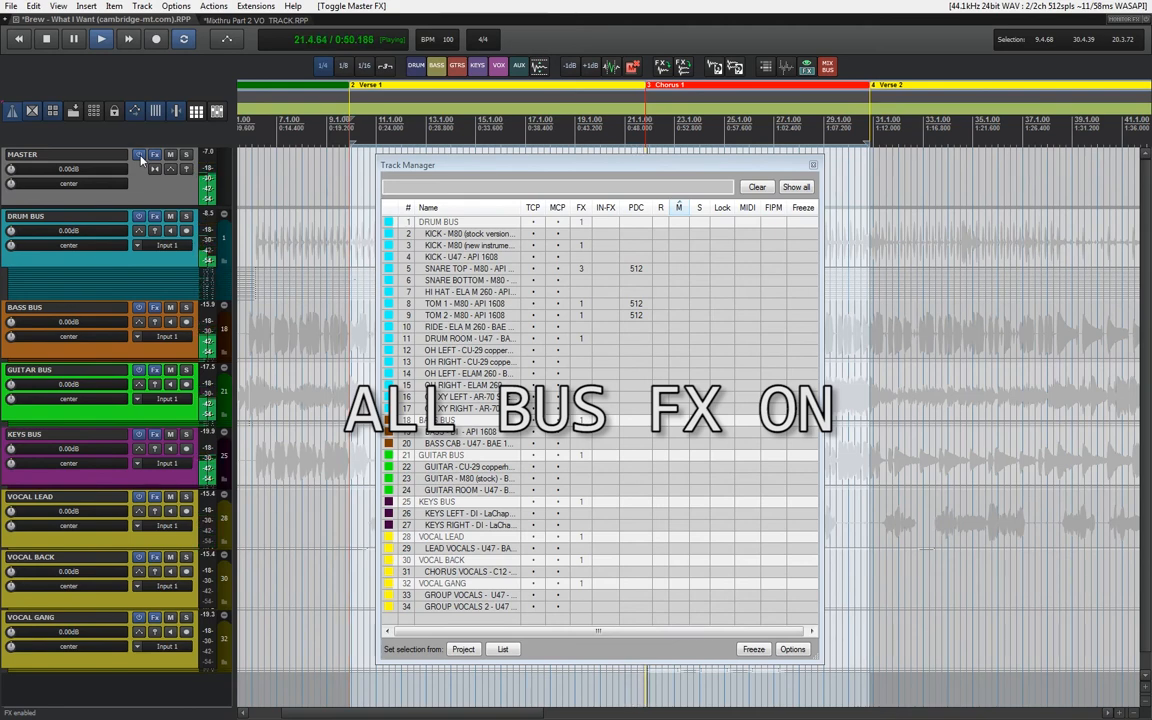
pyautogui.click(139, 156)
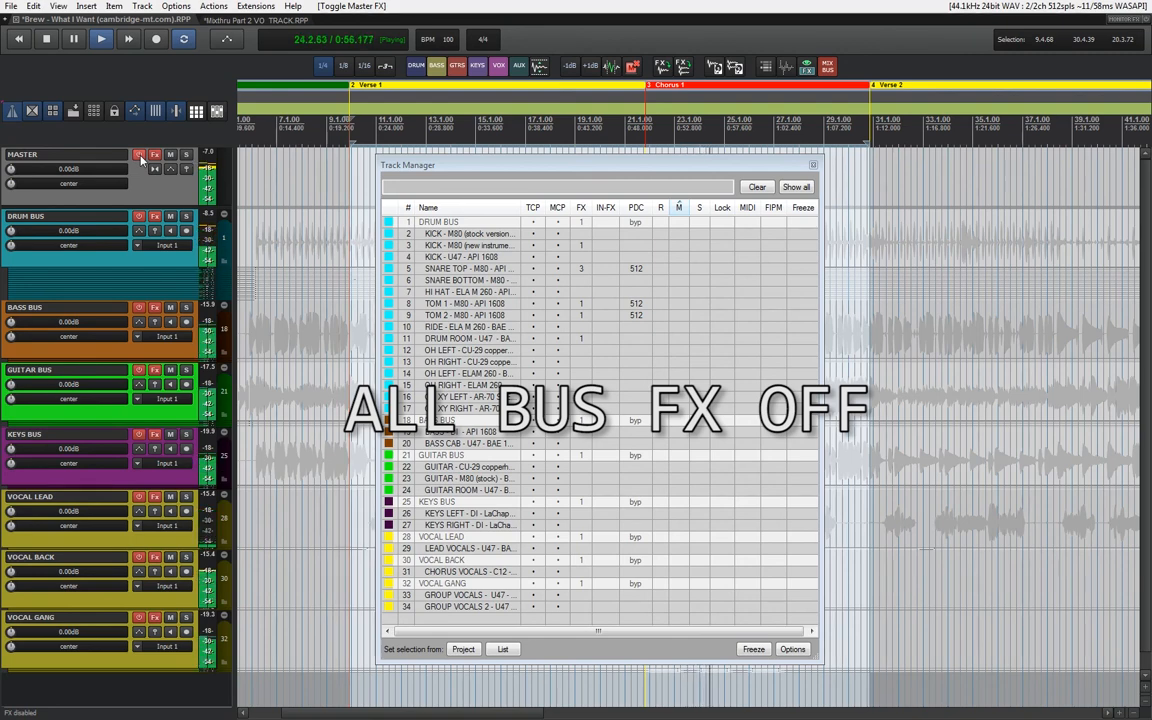
pyautogui.click(139, 156)
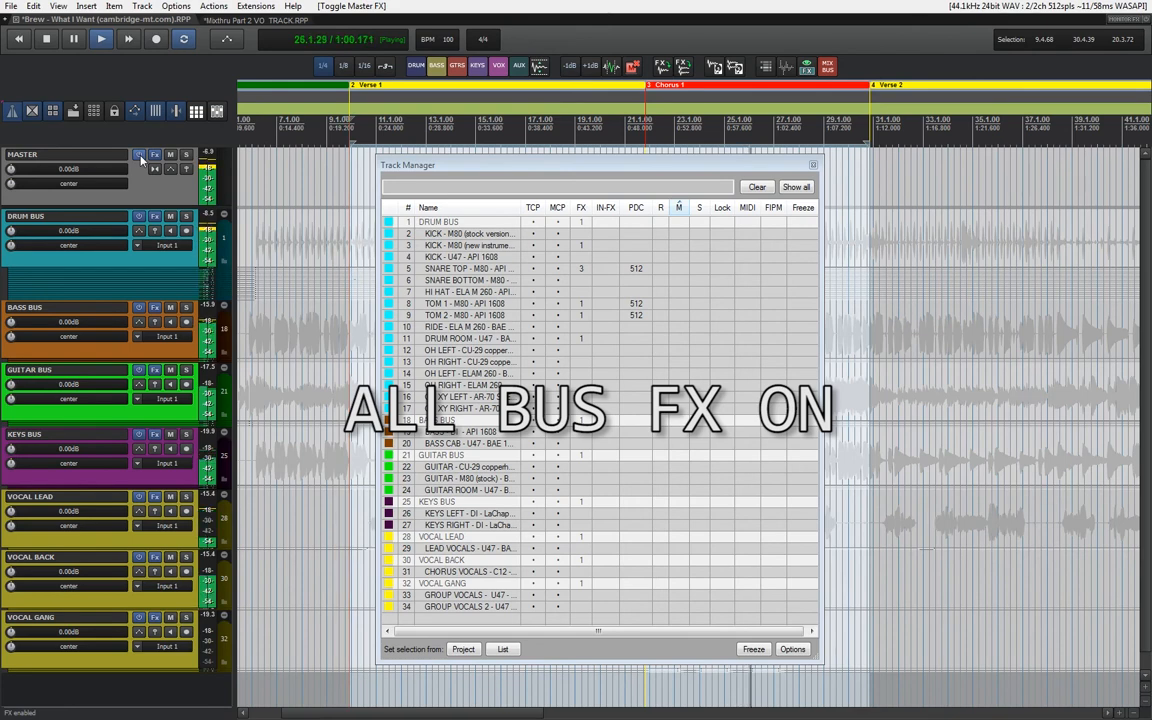
# Clear the time selection, compare all bus effects off and on once more, and stop playback with them enabled.
pyautogui.press('Escape')
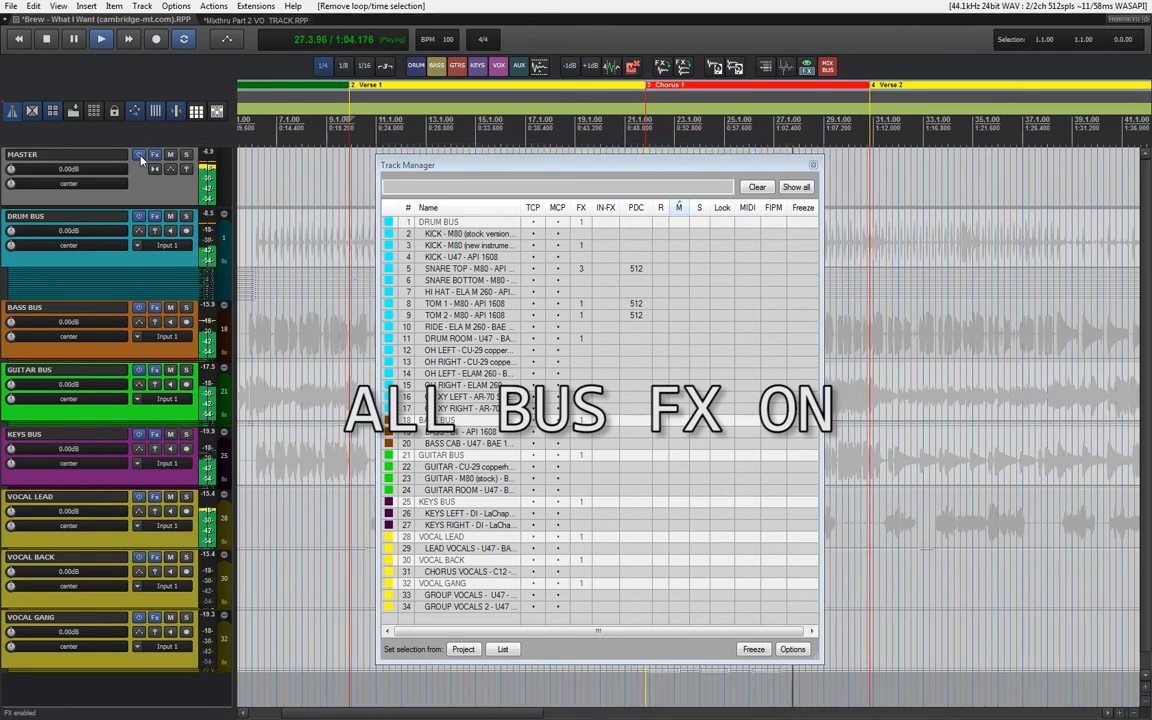
pyautogui.click(140, 157)
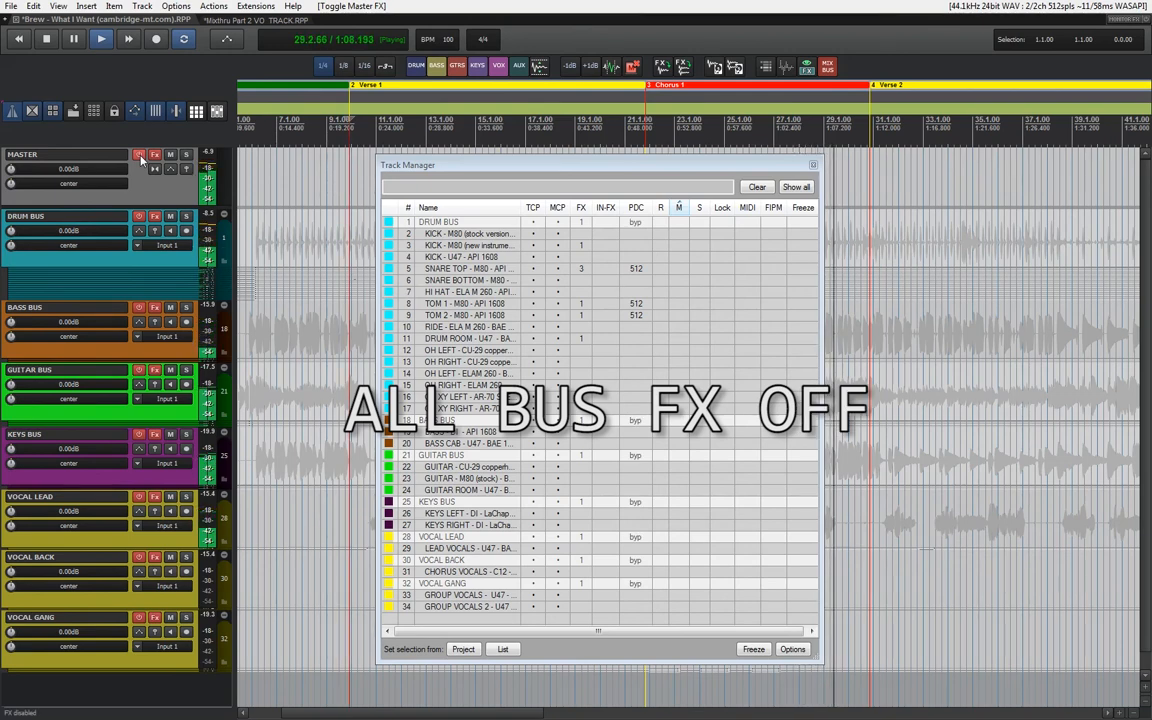
pyautogui.click(140, 157)
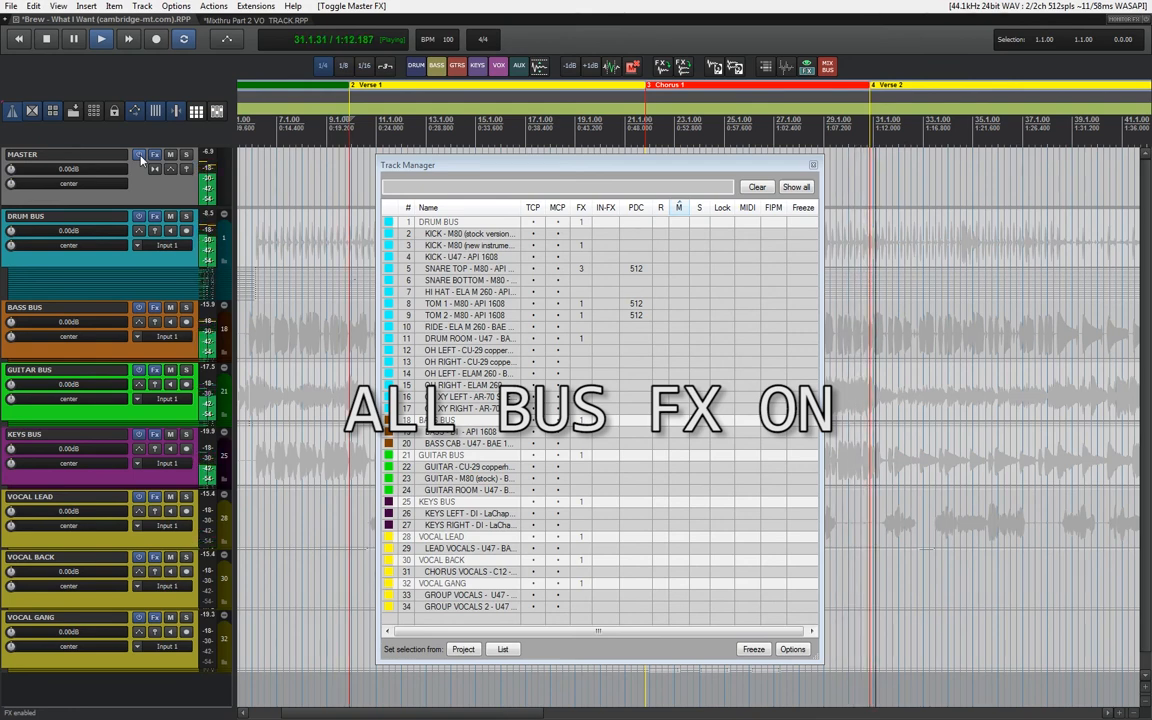
pyautogui.press('space')
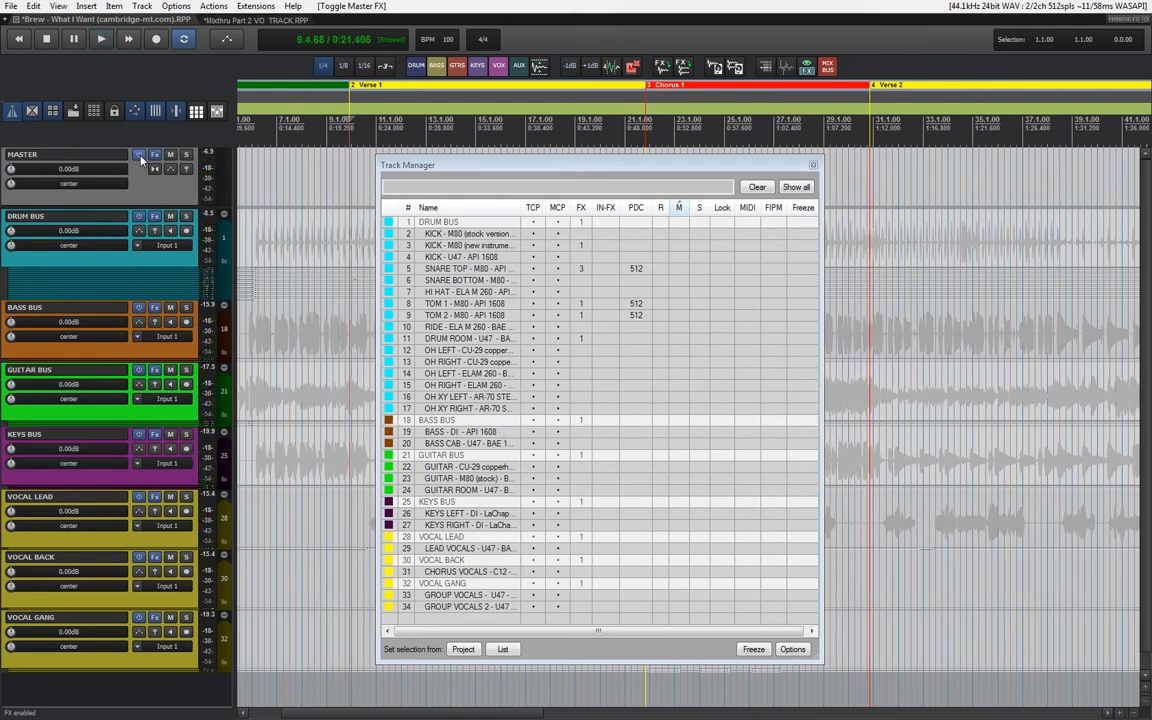